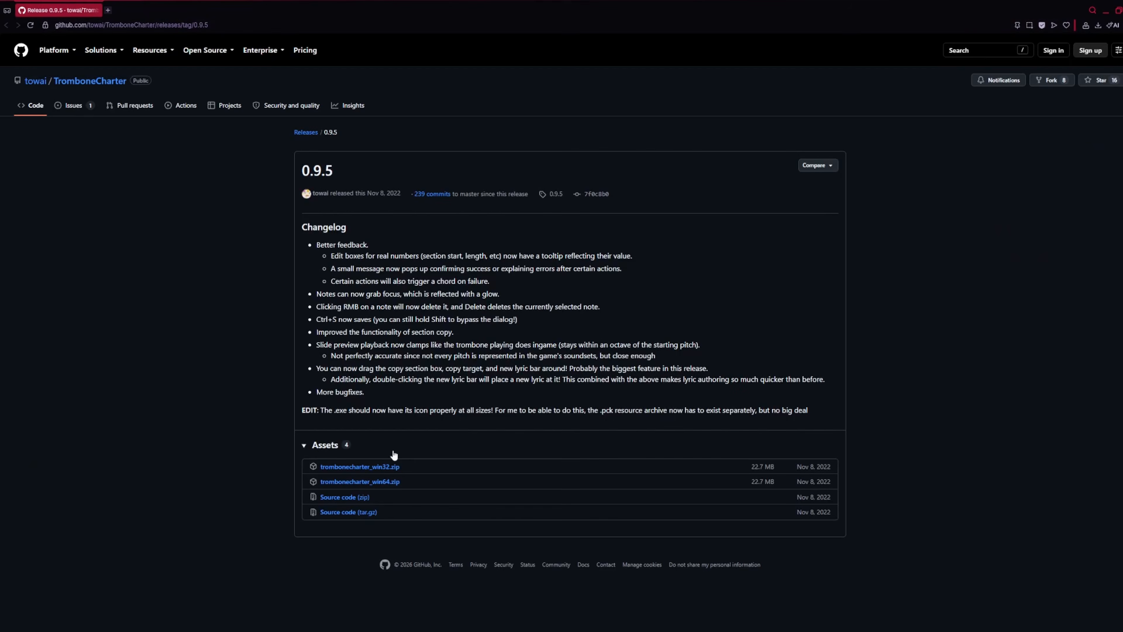
Download trombonecharter_win64.zip from the 0.9.5 release assets
{"action": "left_click", "coordinate": [378, 483]}
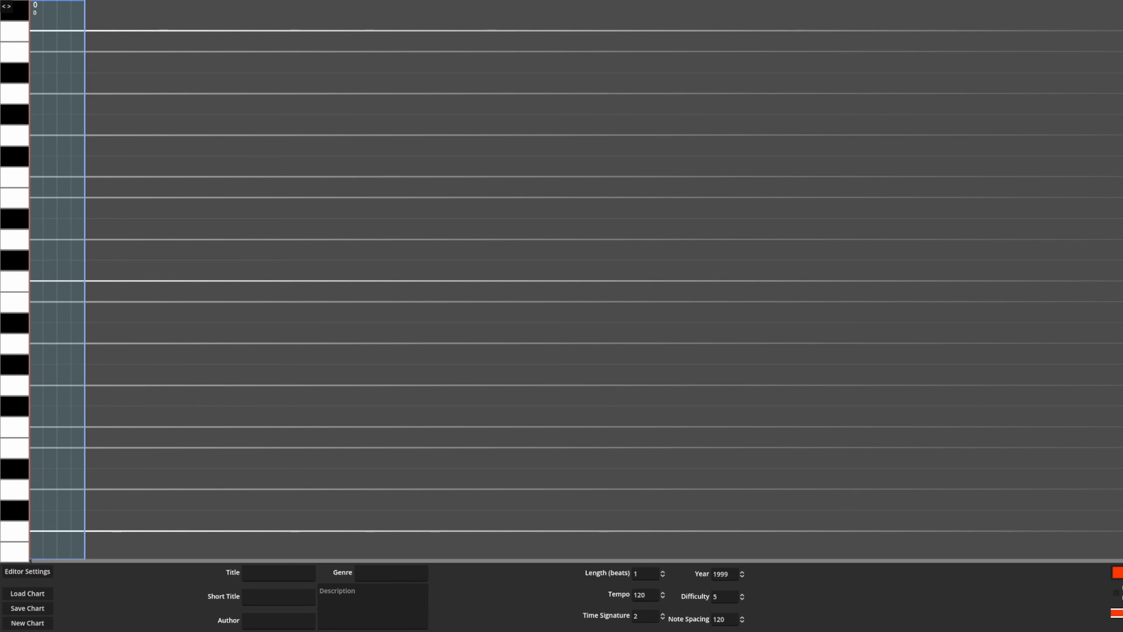
In Trombone Charter, set the chart's length to 100 beats
{"action": "left_click", "coordinate": [649, 595]}
{"action": "left_click_drag", "start_coordinate": [646, 574], "coordinate": [633, 574]}
{"action": "type", "text": "100"}
{"action": "key", "text": "Return"}
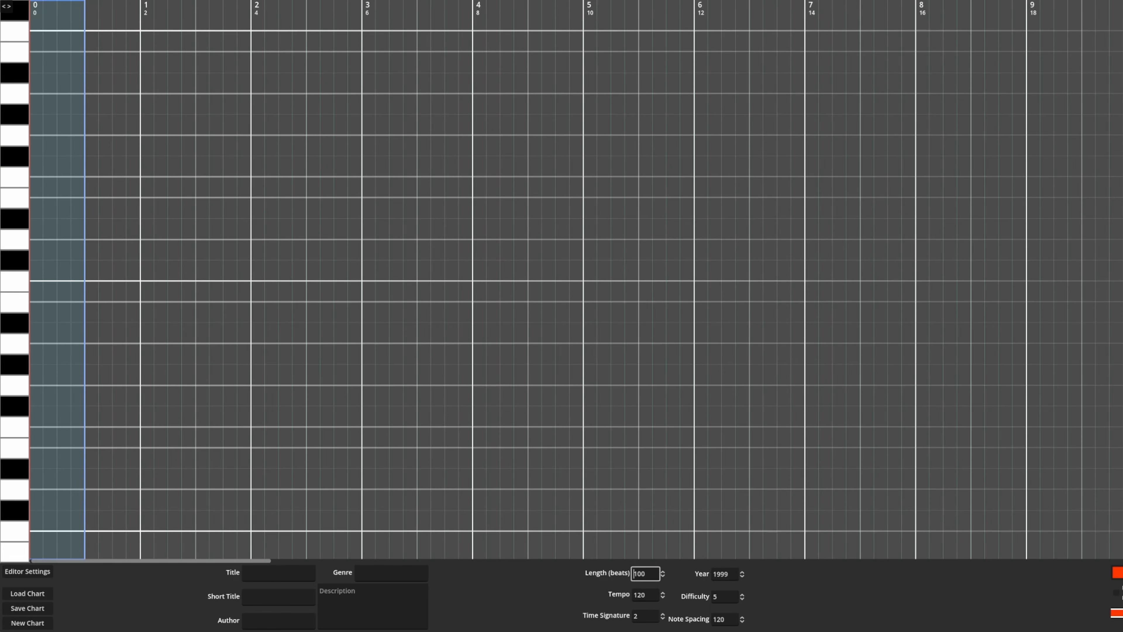
Set the section length to 100 in the editor settings and return to the chart info
{"action": "left_click", "coordinate": [27, 572]}
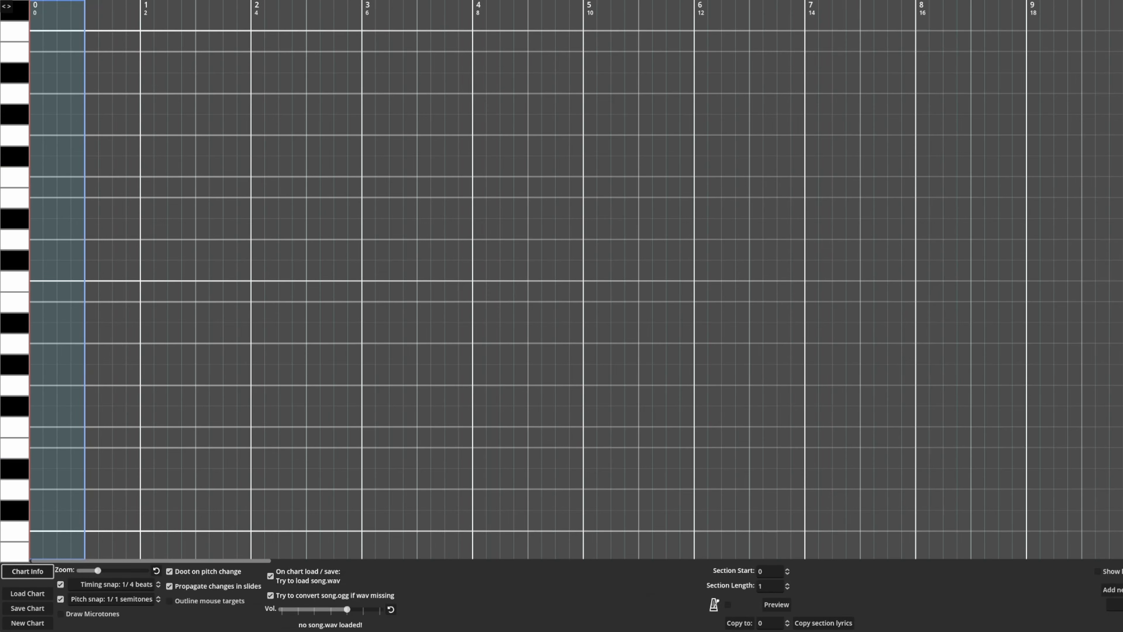
{"action": "left_click", "coordinate": [770, 586]}
{"action": "type", "text": "00"}
{"action": "key", "text": "Return"}
{"action": "left_click", "coordinate": [28, 571]}
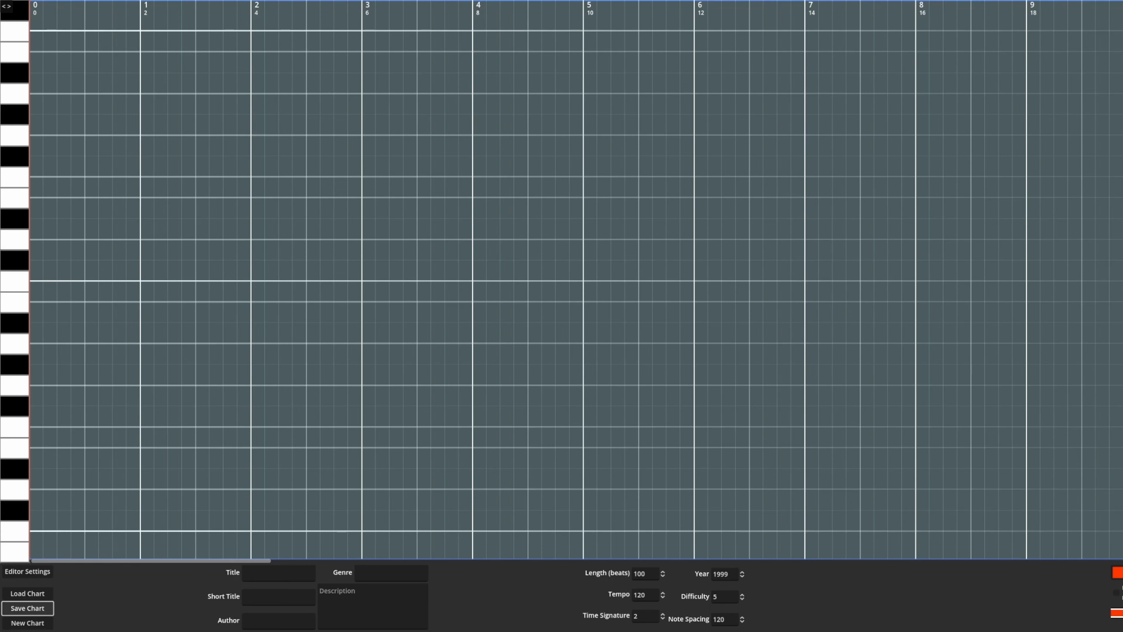
Save the chart as Paironormal in a new folder named paironormal inside the paironormal carnival folder
{"action": "left_click", "coordinate": [27, 607]}
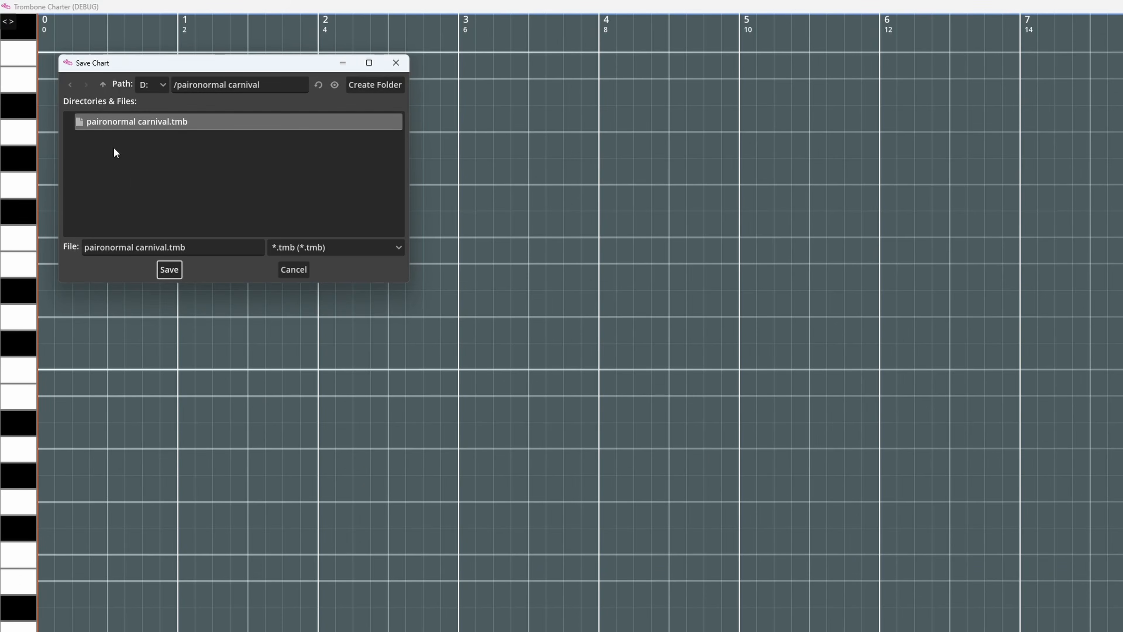
{"action": "left_click_drag", "start_coordinate": [192, 254], "coordinate": [141, 189]}
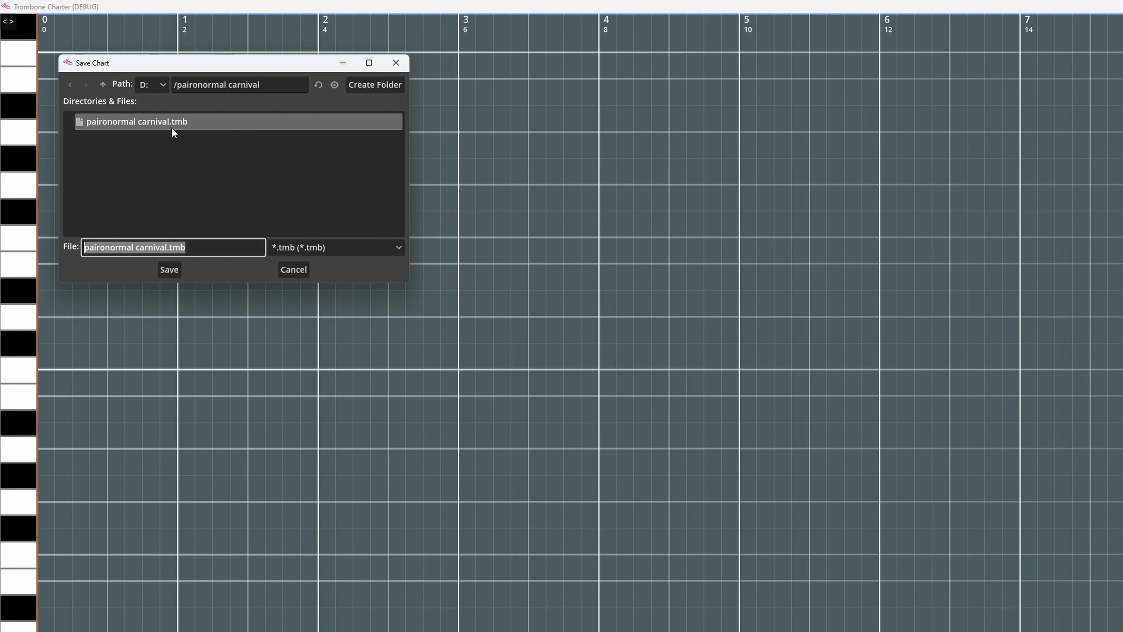
{"action": "type", "text": "P"}
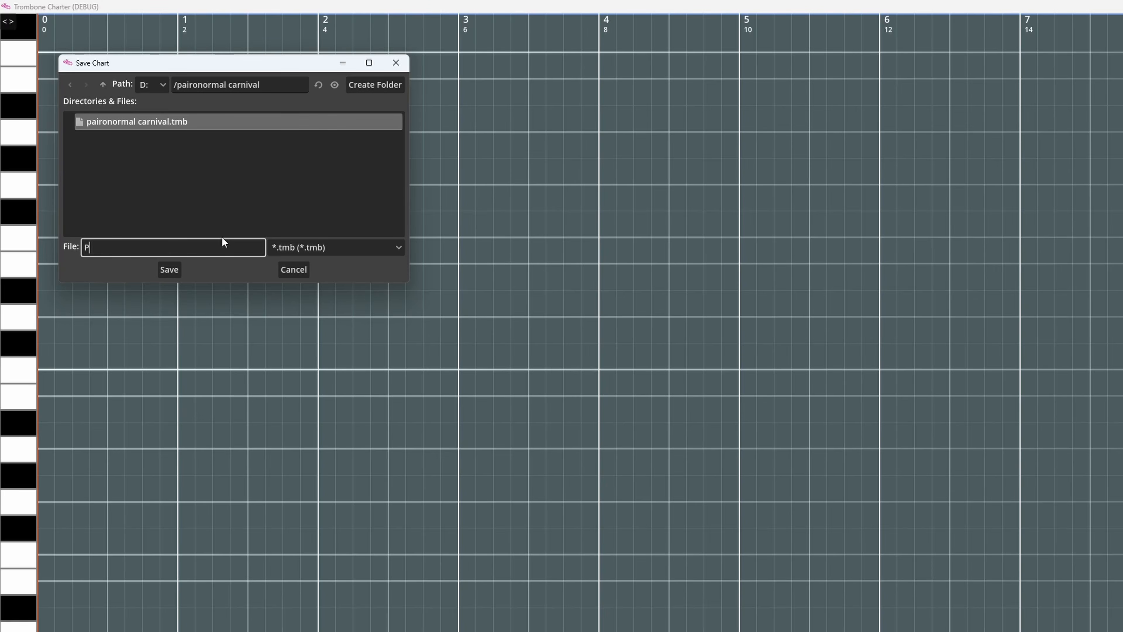
{"action": "type", "text": "aironormal"}
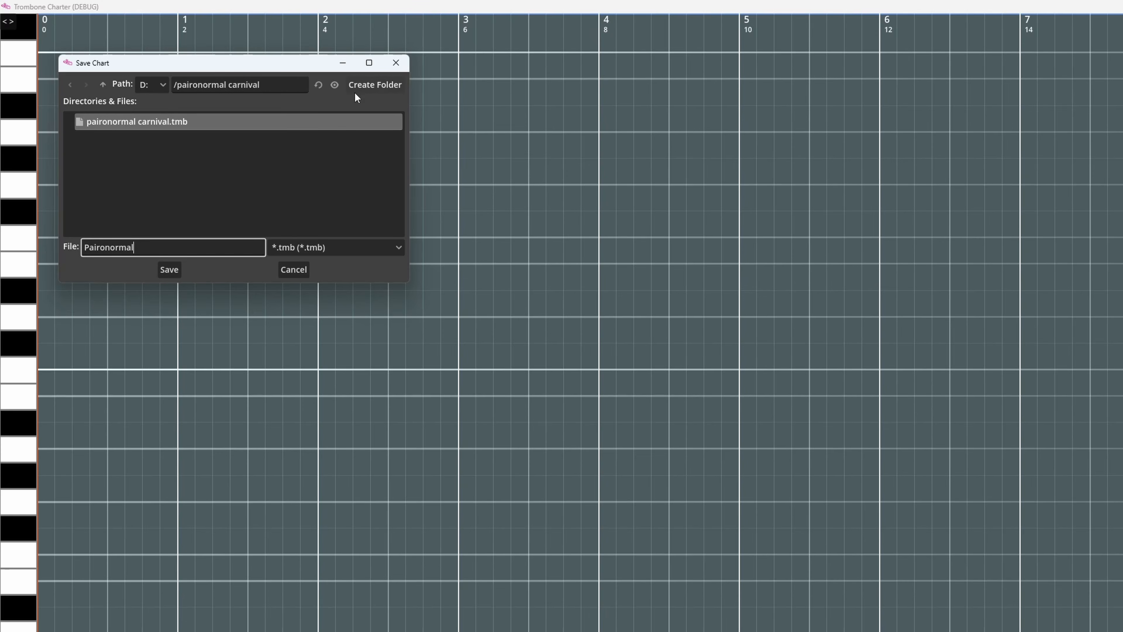
{"action": "left_click", "coordinate": [365, 82]}
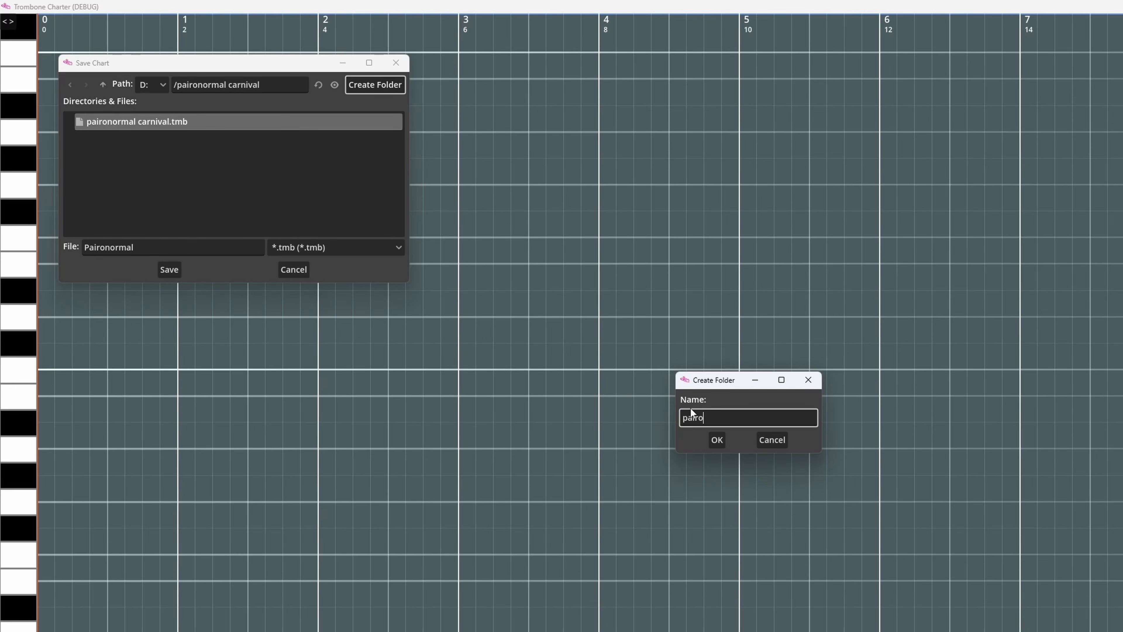
{"action": "type", "text": "paironormal"}
{"action": "left_click", "coordinate": [721, 443]}
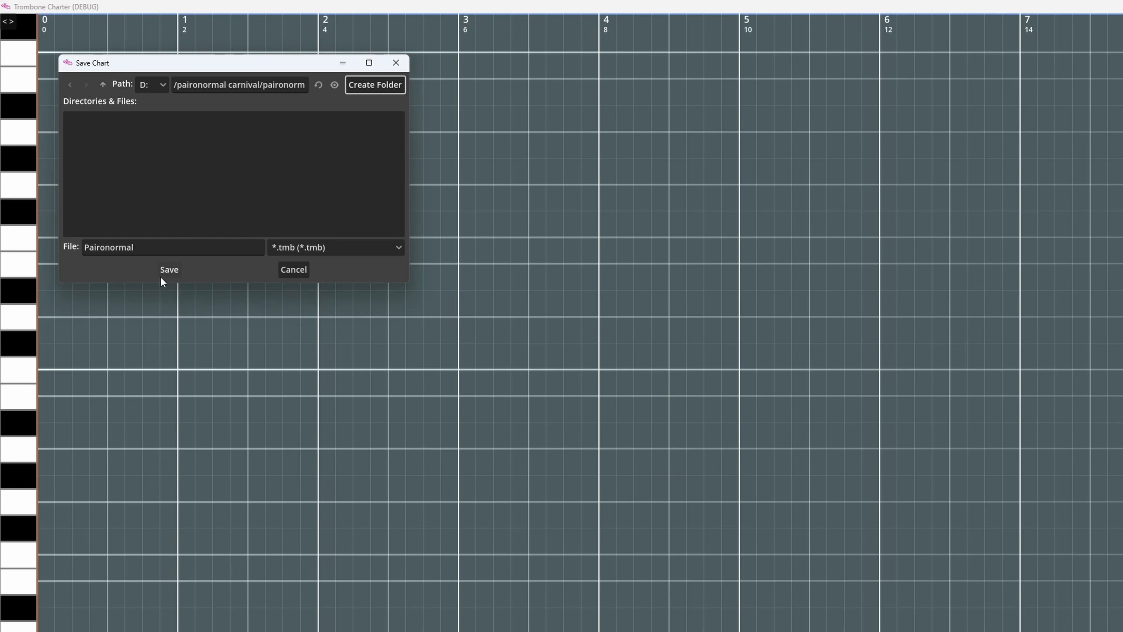
{"action": "left_click", "coordinate": [166, 271]}
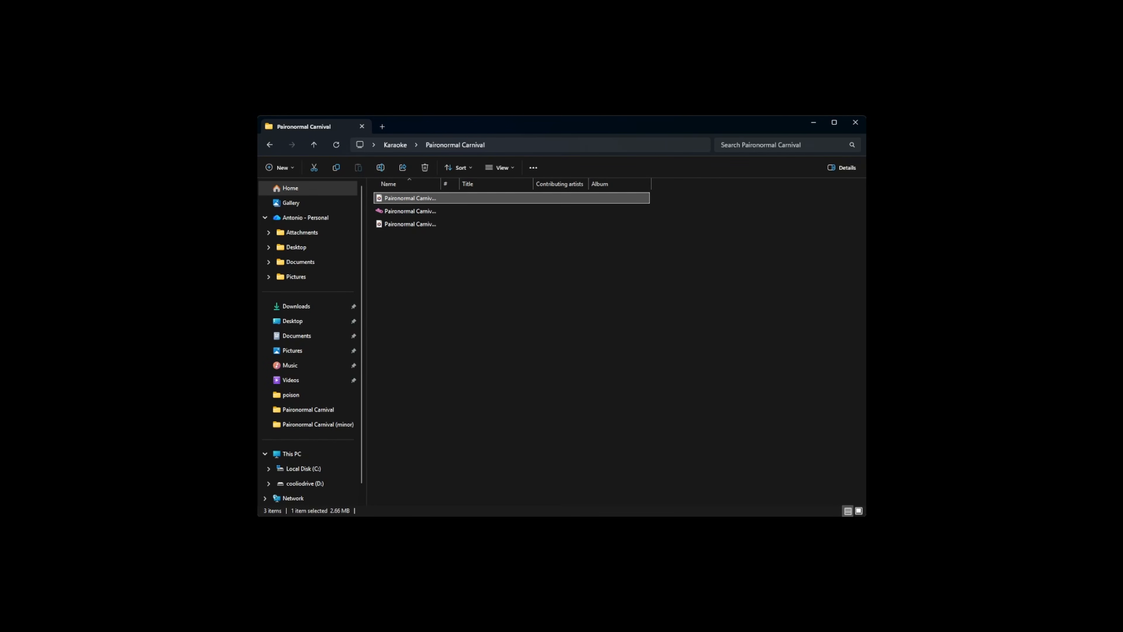
{"action": "key", "text": "F2"}
{"action": "left_click_drag", "start_coordinate": [437, 198], "coordinate": [447, 198]}
{"action": "key", "text": "Escape"}
Rename the audio file in drive D's paironormal carnival folder to Song, keeping its .ogg extension
{"action": "left_click", "coordinate": [268, 483]}
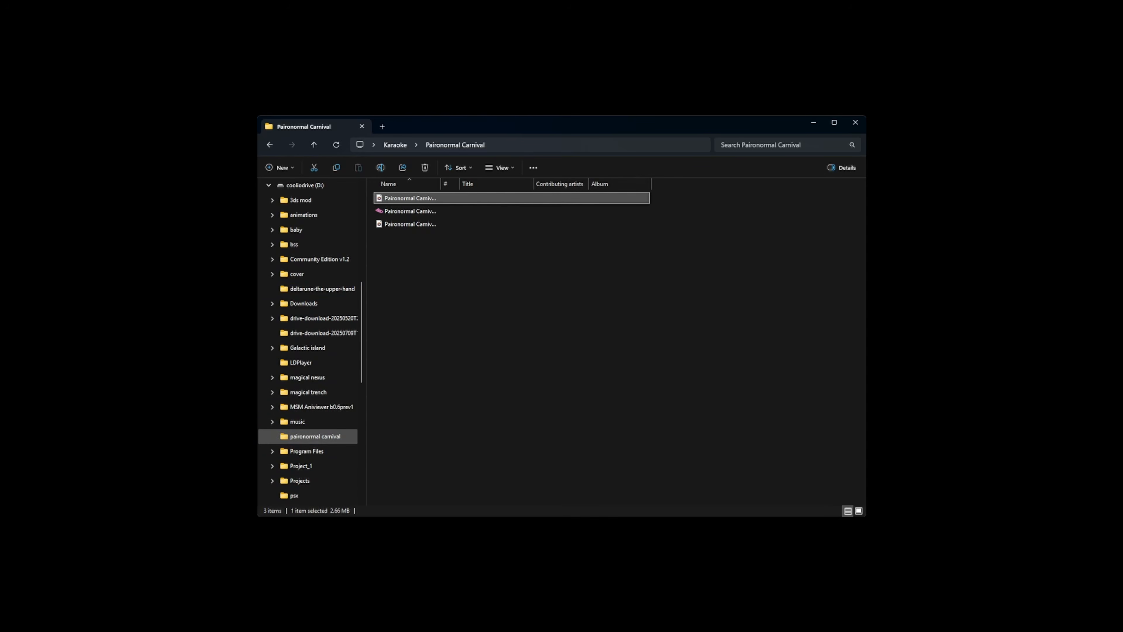
{"action": "left_click", "coordinate": [315, 436]}
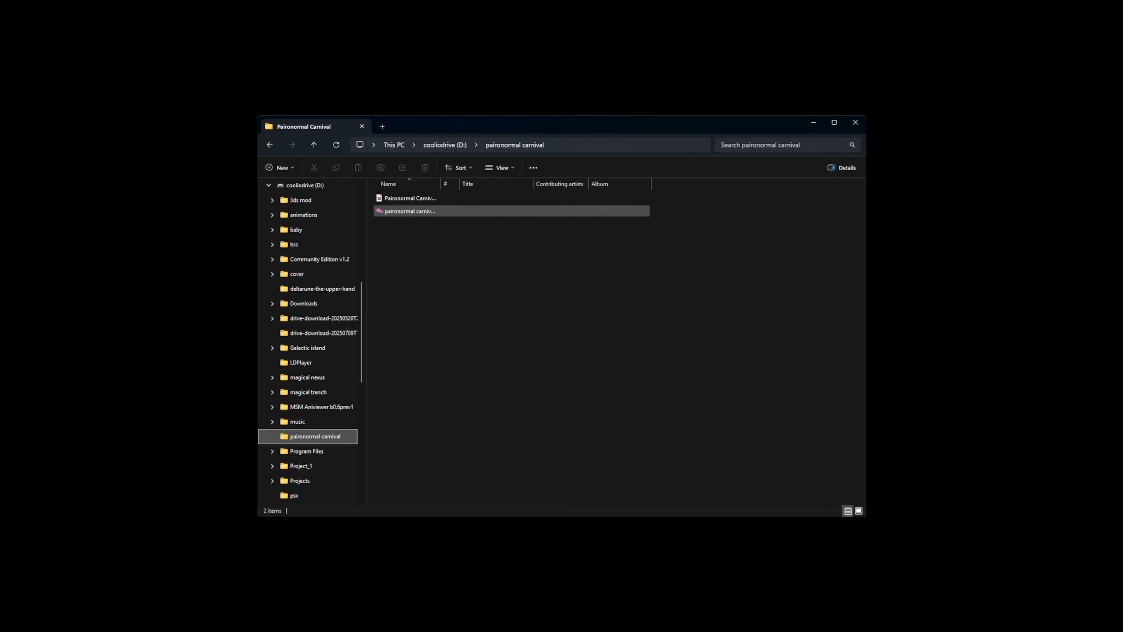
{"action": "left_click", "coordinate": [495, 198]}
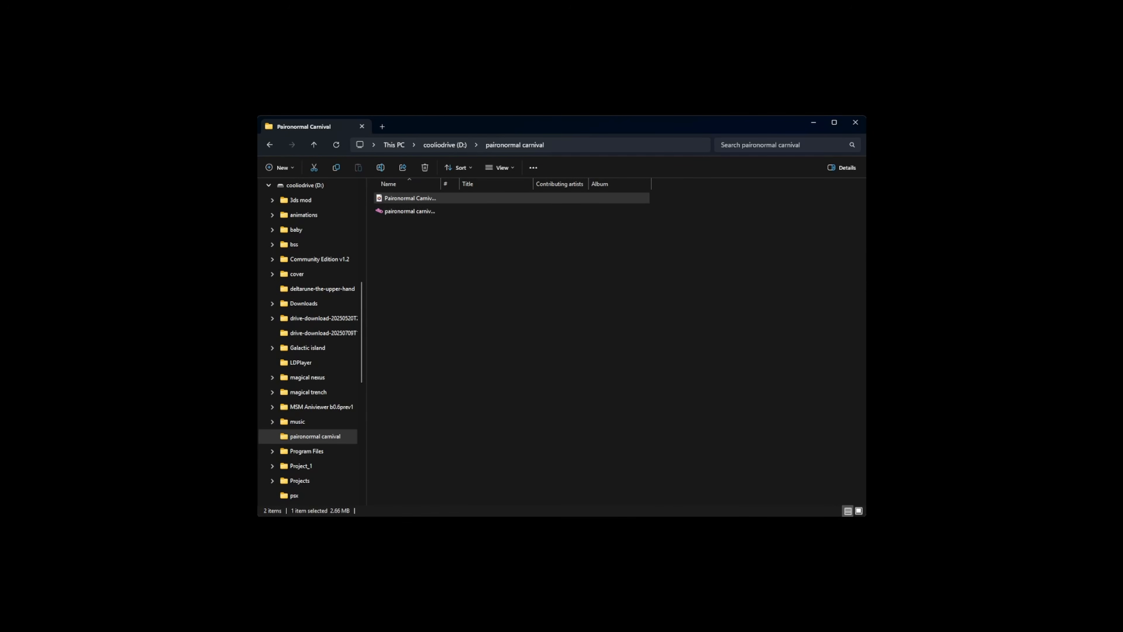
{"action": "key", "text": "F2"}
{"action": "type", "text": "s"}
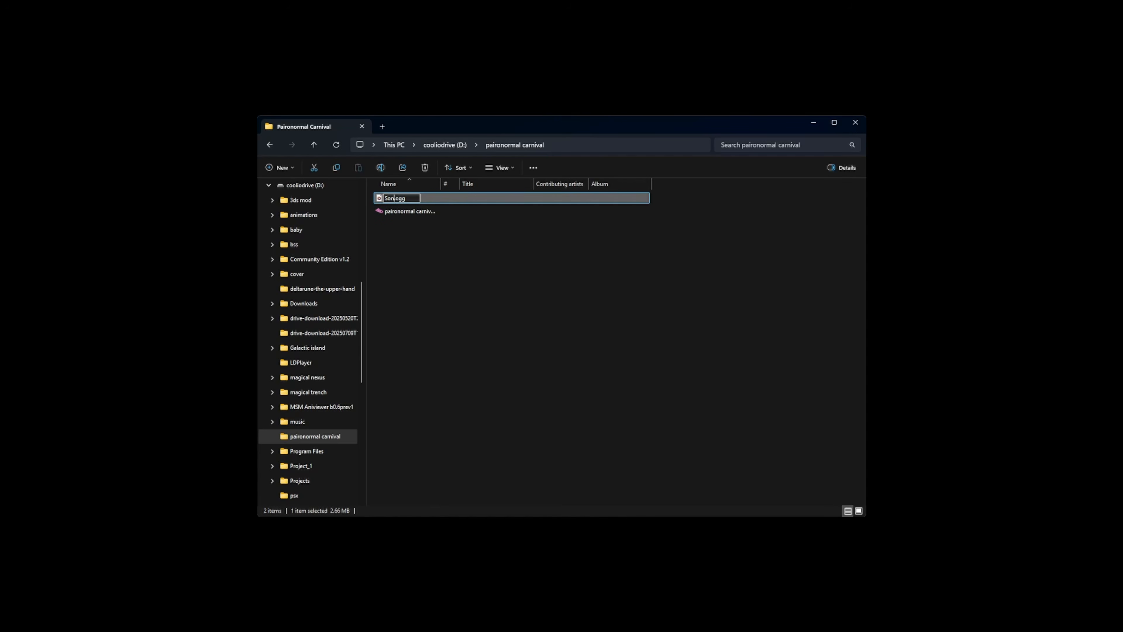
{"action": "type", "text": "ong"}
{"action": "key", "text": "Return"}
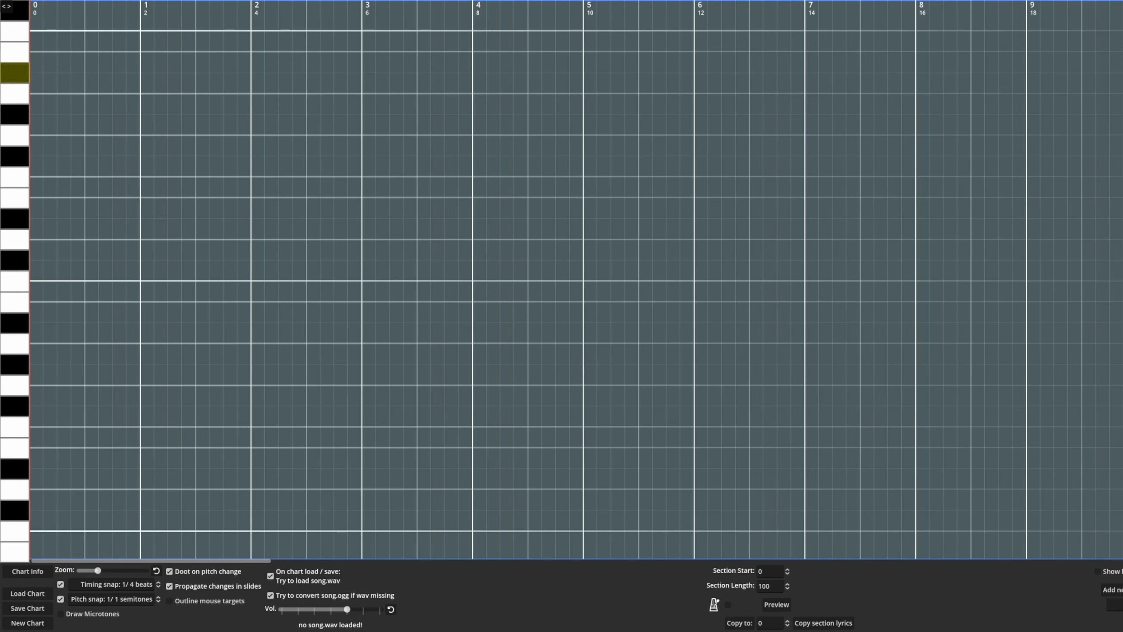
Load the saved chart with its song audio and place a half-beat G sharp note at beat 1
{"action": "left_click", "coordinate": [27, 593]}
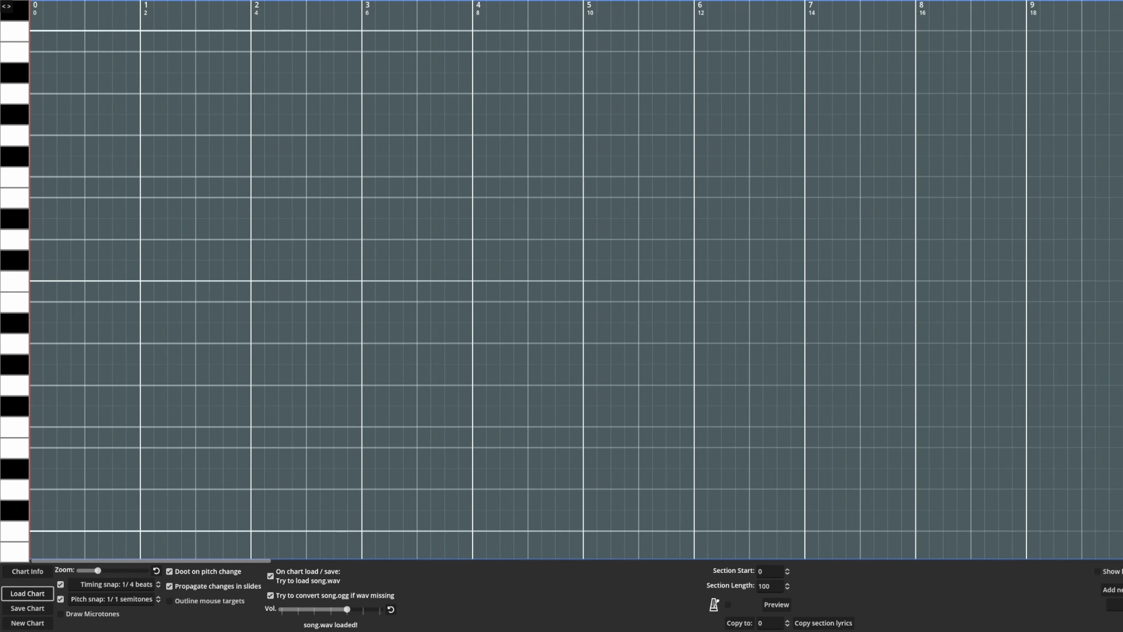
{"action": "left_click", "coordinate": [777, 604]}
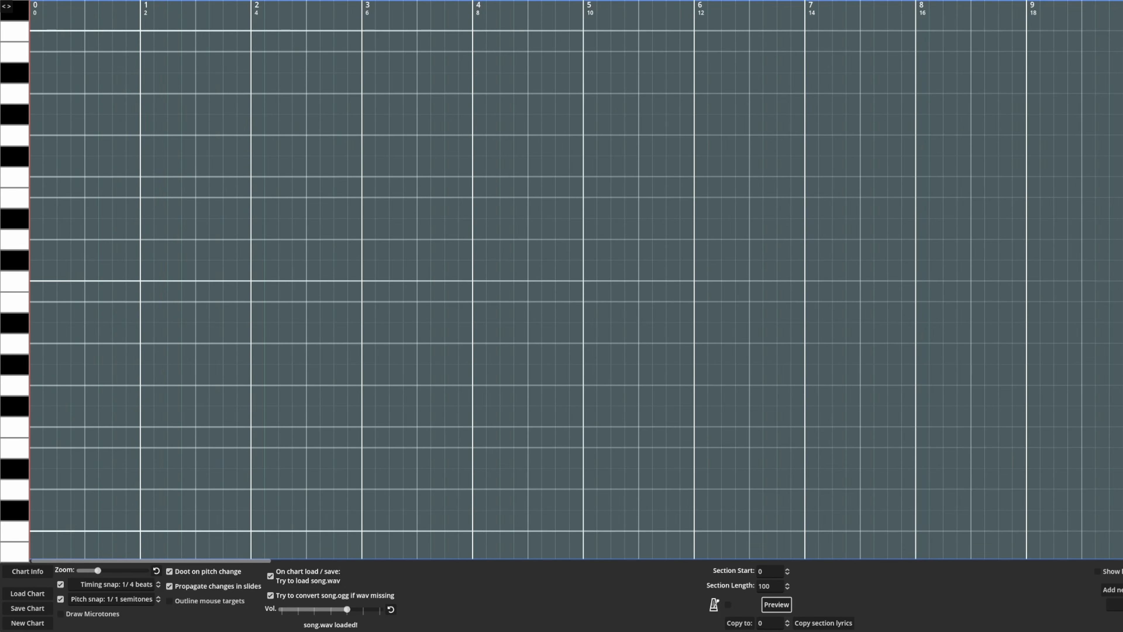
{"action": "left_click", "coordinate": [85, 364]}
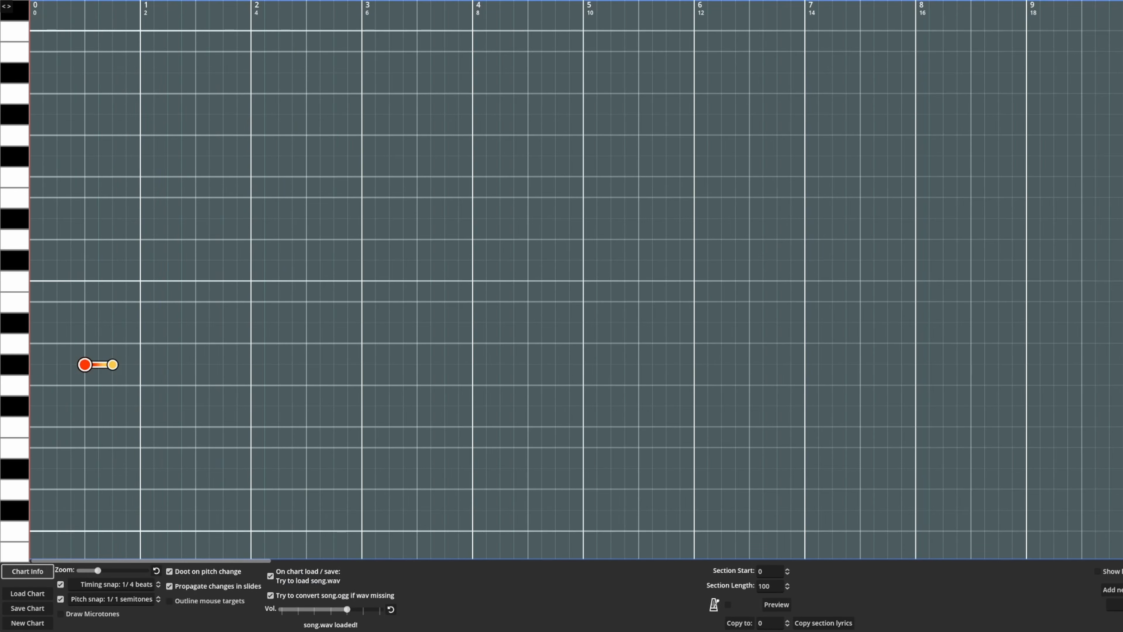
Set the chart's tempo to 100 and preview the section with the metronome enabled
{"action": "left_click", "coordinate": [28, 571]}
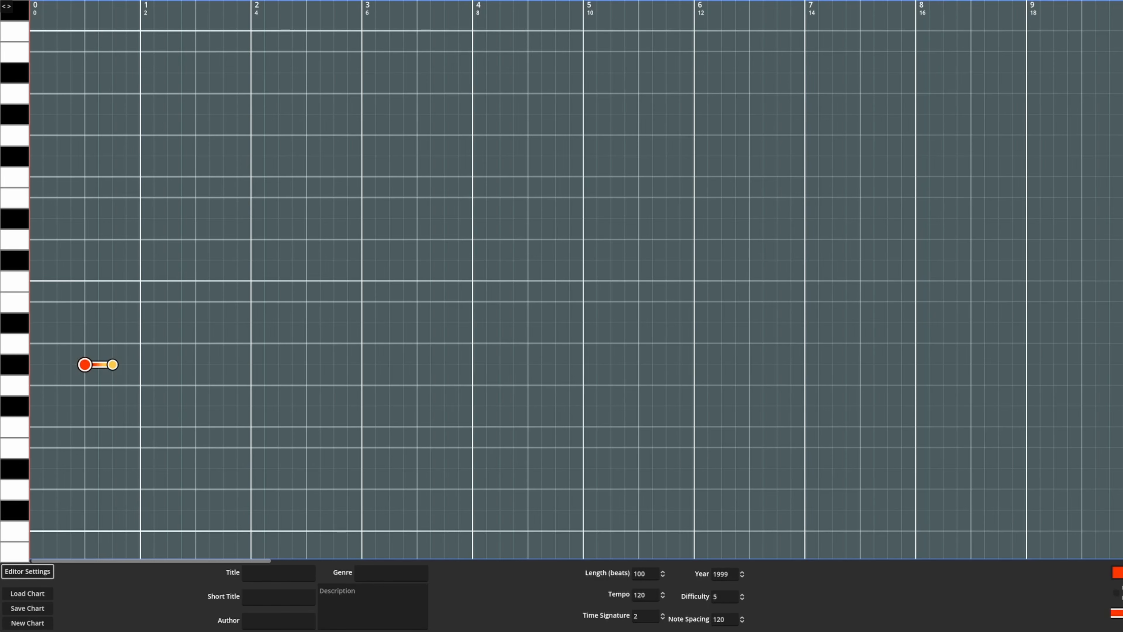
{"action": "left_click", "coordinate": [648, 594]}
{"action": "key", "text": "BackSpace"}
{"action": "key", "text": "BackSpace"}
{"action": "type", "text": "00"}
{"action": "left_click", "coordinate": [729, 574]}
{"action": "left_click", "coordinate": [27, 571]}
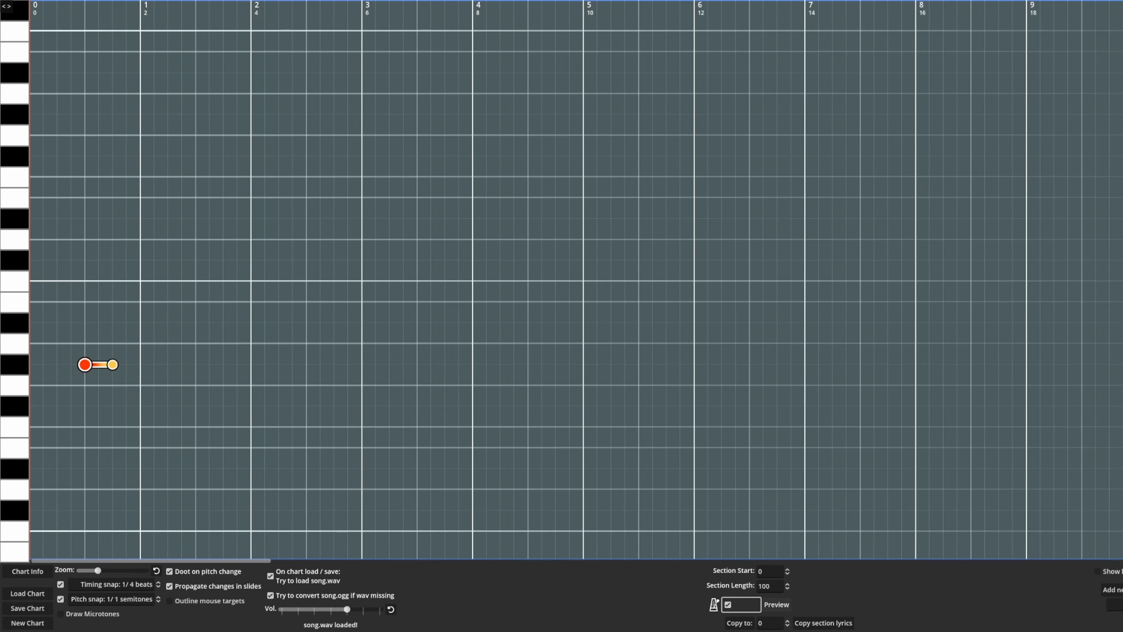
{"action": "left_click", "coordinate": [727, 604]}
{"action": "left_click", "coordinate": [776, 605]}
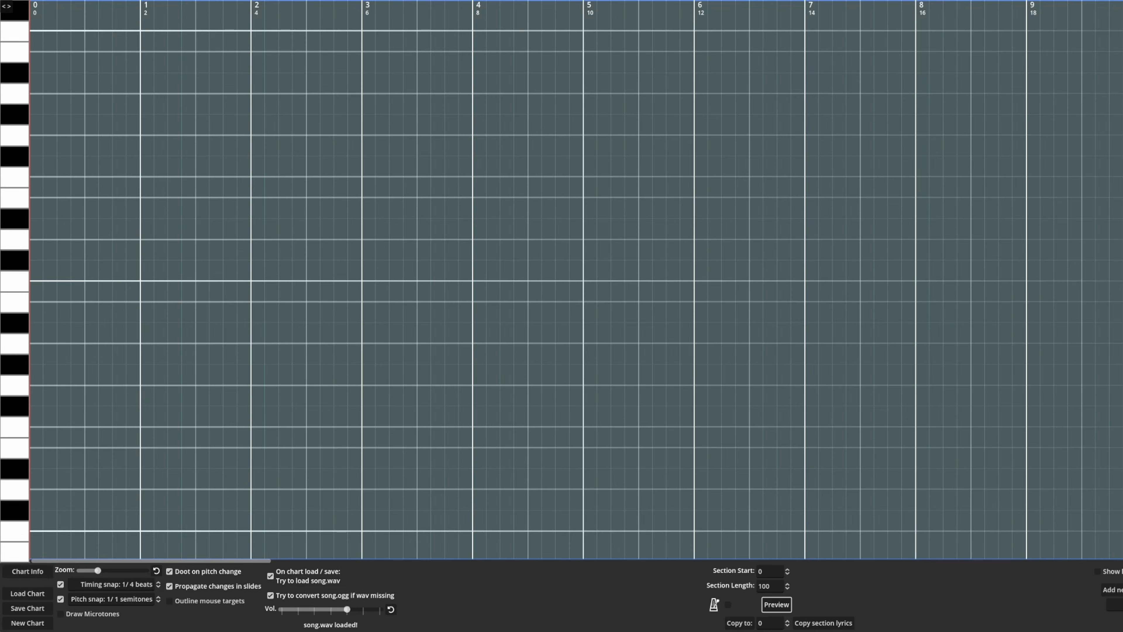
Place half-beat notes on A at beat 1 and on C sharp at beat 1.5, and preview them
{"action": "left_click", "coordinate": [128, 385]}
{"action": "left_click_drag", "start_coordinate": [140, 385], "coordinate": [84, 364]}
{"action": "left_click", "coordinate": [99, 364]}
{"action": "mouse_move", "coordinate": [99, 365]}
{"action": "left_mouse_down"}
{"action": "mouse_move", "coordinate": [99, 406]}
{"action": "mouse_move", "coordinate": [100, 343]}
{"action": "left_mouse_up"}
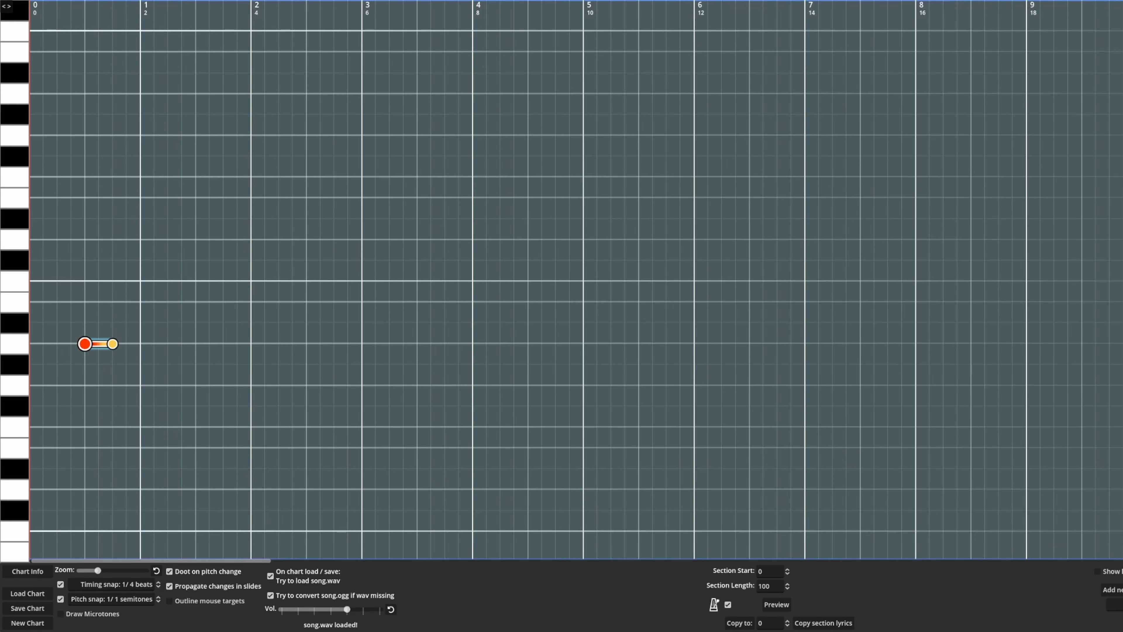
{"action": "left_click_drag", "start_coordinate": [113, 344], "coordinate": [140, 260]}
{"action": "left_click", "coordinate": [776, 604]}
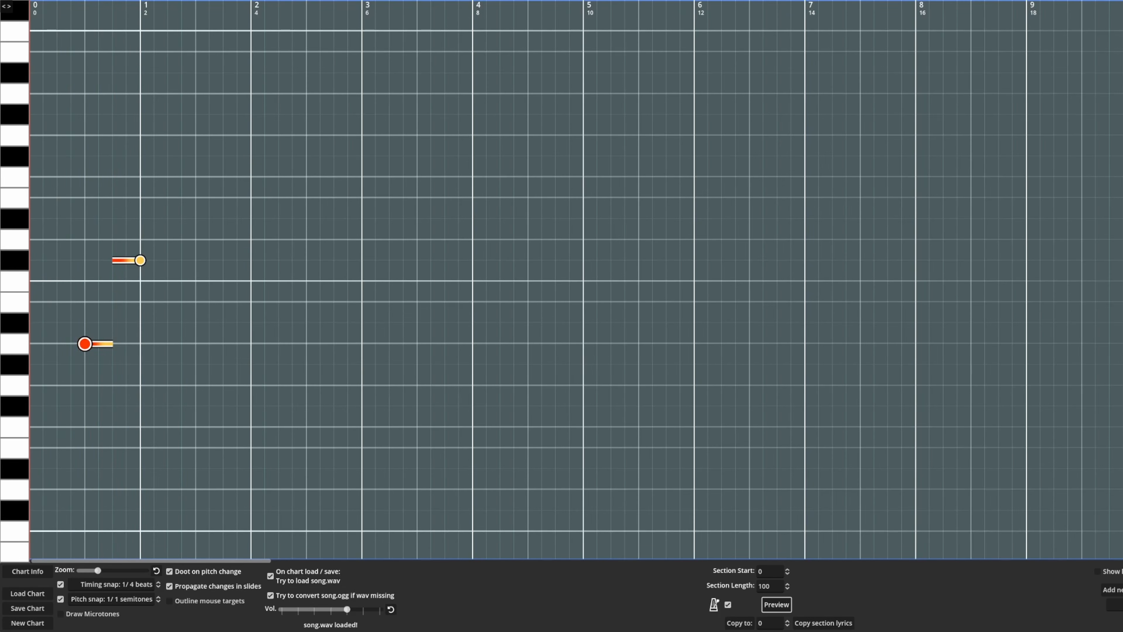
Add a two-beat F sharp note from beat 2 to beat 4 and preview the section briefly
{"action": "left_click", "coordinate": [143, 218]}
{"action": "left_click_drag", "start_coordinate": [154, 218], "coordinate": [251, 156]}
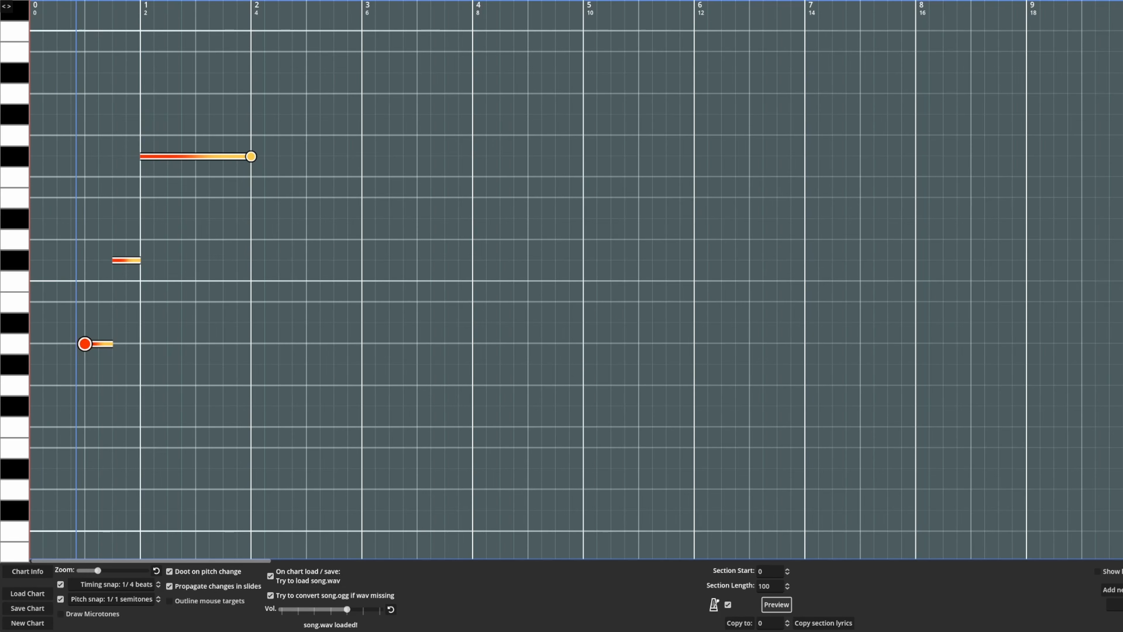
{"action": "left_click", "coordinate": [777, 604]}
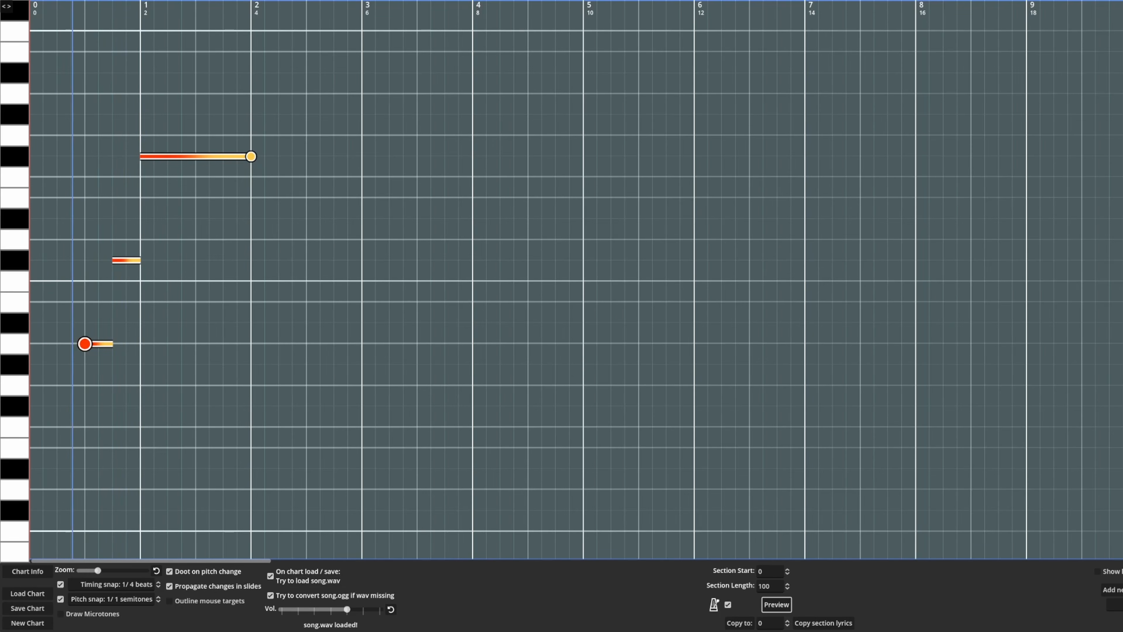
{"action": "key", "text": "space"}
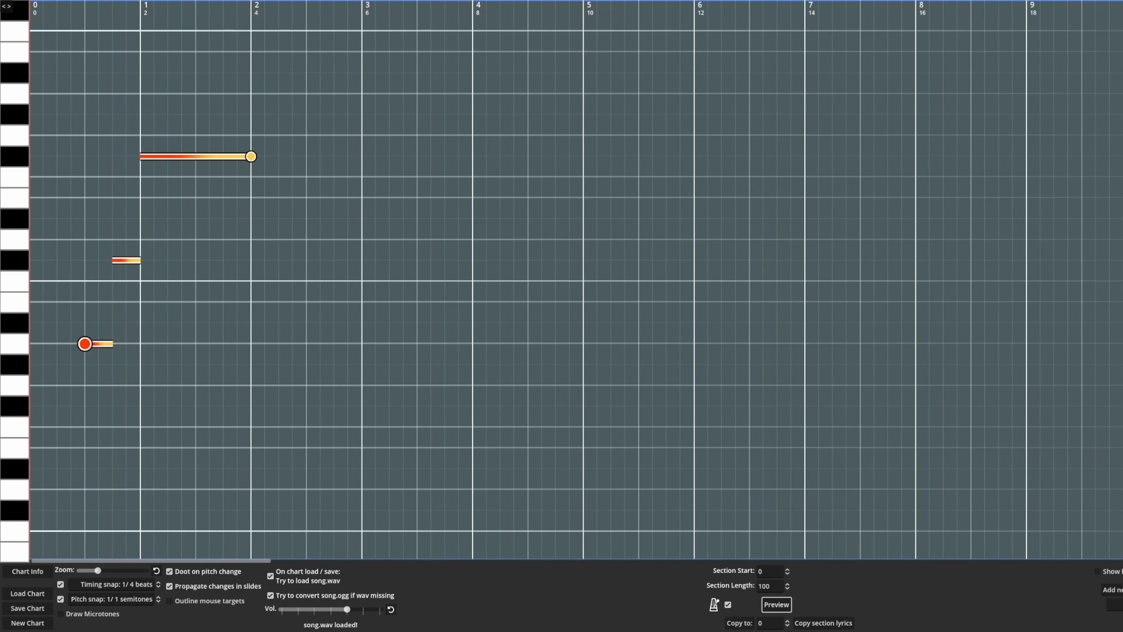
Shorten the F sharp note to end at beat 3.5 and add a quarter-beat C sharp note right after it
{"action": "left_click_drag", "start_coordinate": [251, 156], "coordinate": [223, 156]}
{"action": "left_click", "coordinate": [226, 239]}
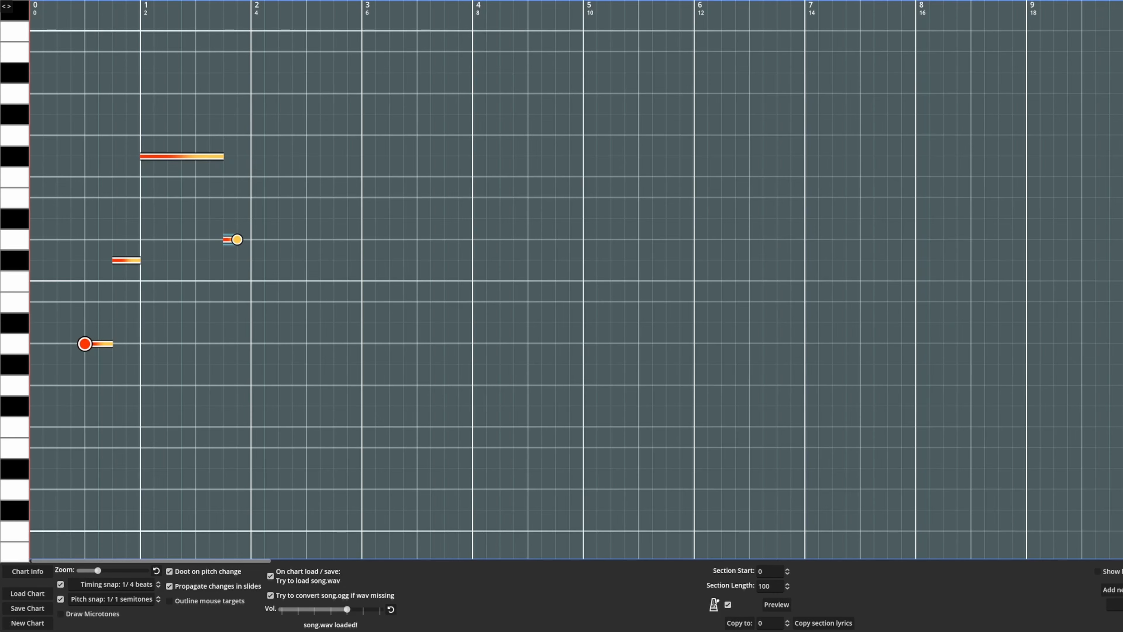
{"action": "left_click_drag", "start_coordinate": [237, 239], "coordinate": [237, 260]}
{"action": "left_click_drag", "start_coordinate": [225, 239], "coordinate": [225, 260]}
Add an E note from beat 4 to about beat 7.75, extend the preceding C sharp note to meet it, and preview
{"action": "left_click", "coordinate": [251, 177]}
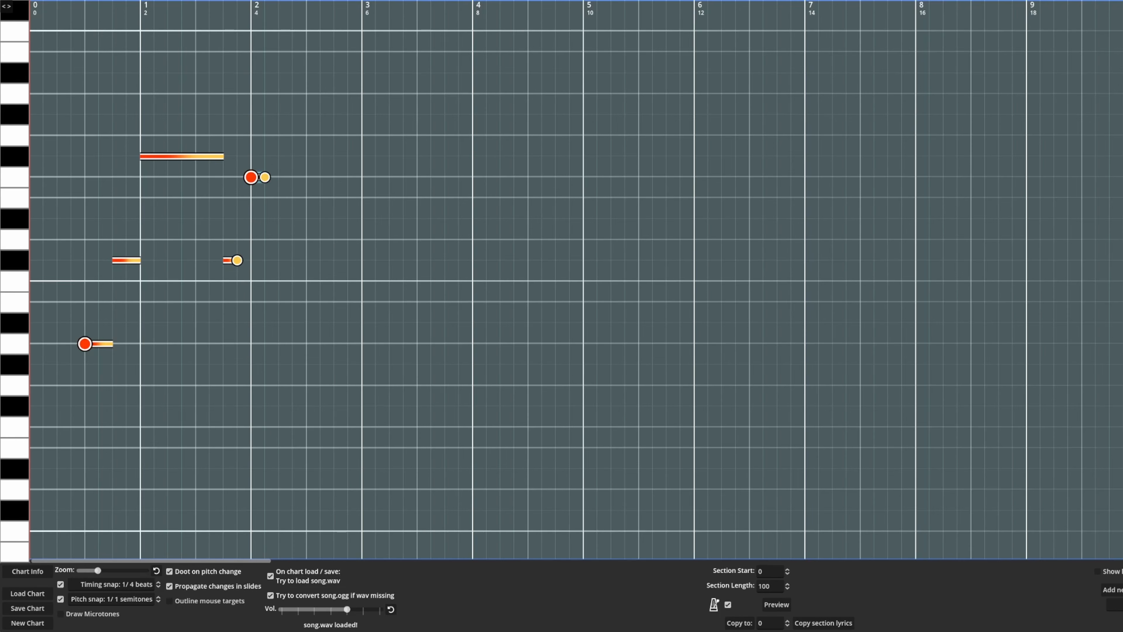
{"action": "left_click_drag", "start_coordinate": [251, 177], "coordinate": [458, 198]}
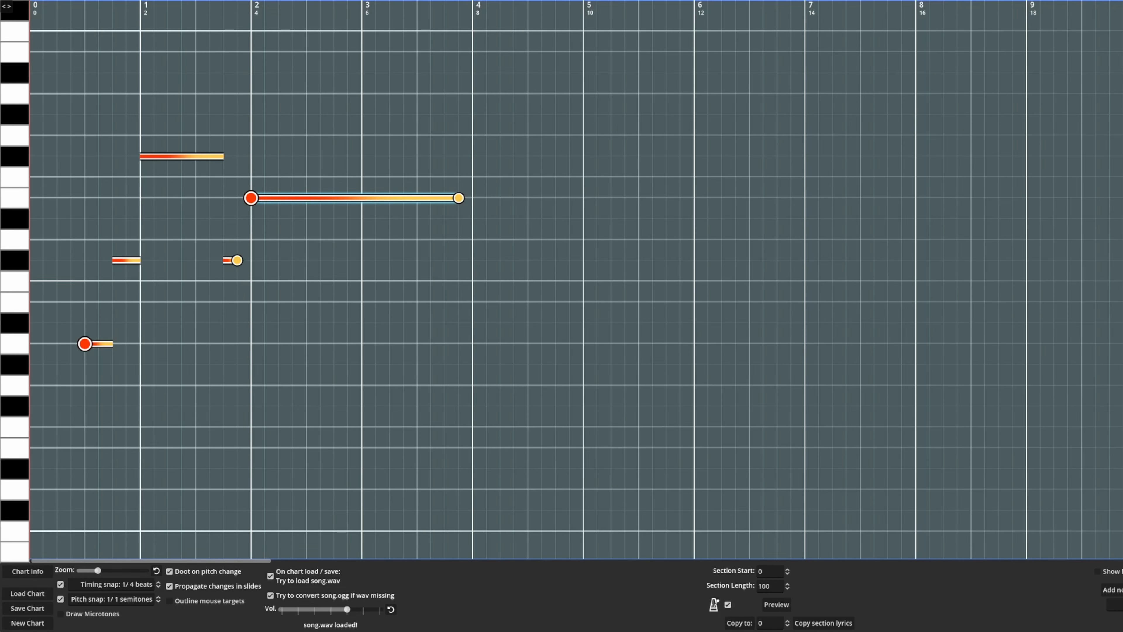
{"action": "left_click_drag", "start_coordinate": [237, 260], "coordinate": [251, 260]}
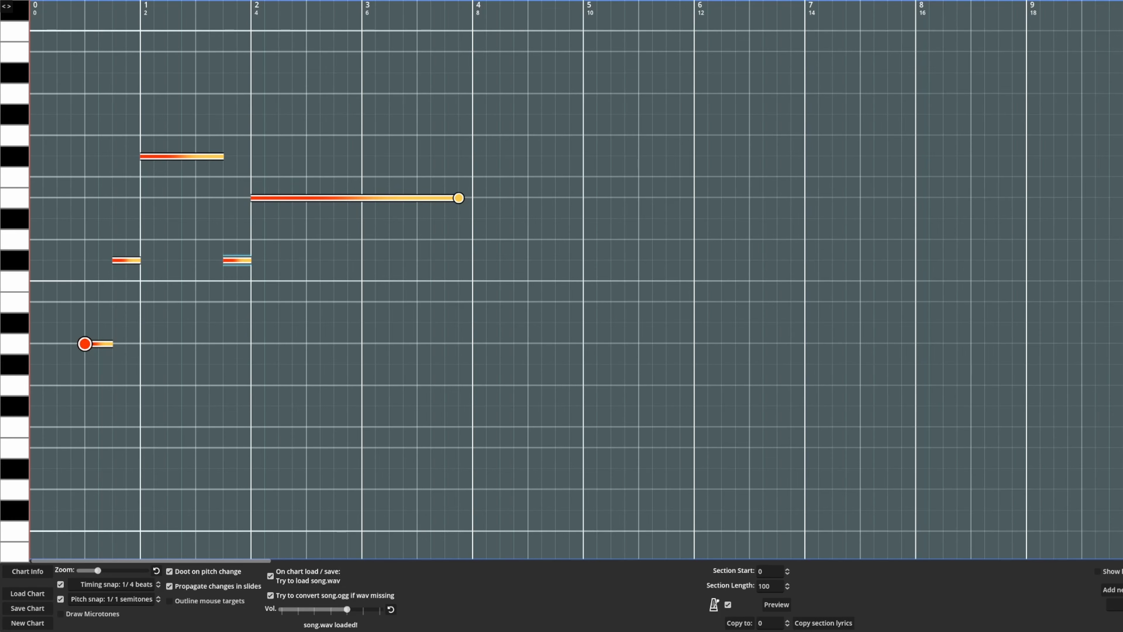
{"action": "left_click", "coordinate": [776, 604]}
Set the timing snap to 1/8 beats and shorten the first A note by 1/8 beat
{"action": "left_click", "coordinate": [151, 584]}
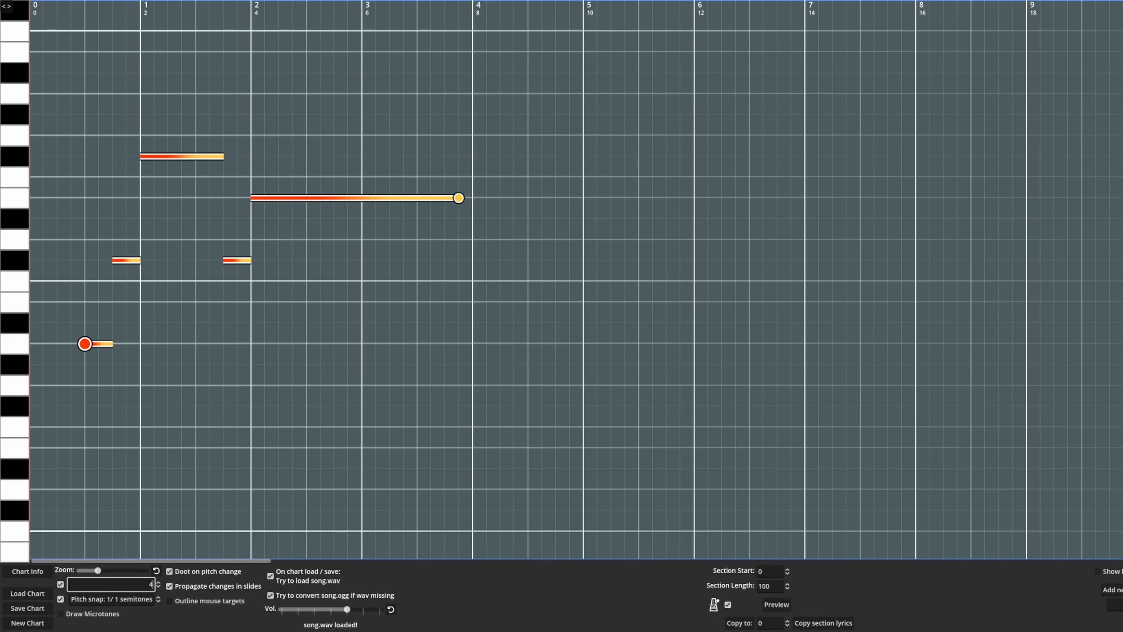
{"action": "scroll", "coordinate": [151, 584], "scroll_direction": "up", "scroll_amount": 2}
{"action": "scroll", "coordinate": [150, 585], "scroll_direction": "down", "scroll_amount": 2}
{"action": "scroll", "coordinate": [150, 585], "scroll_direction": "up", "scroll_amount": 3}
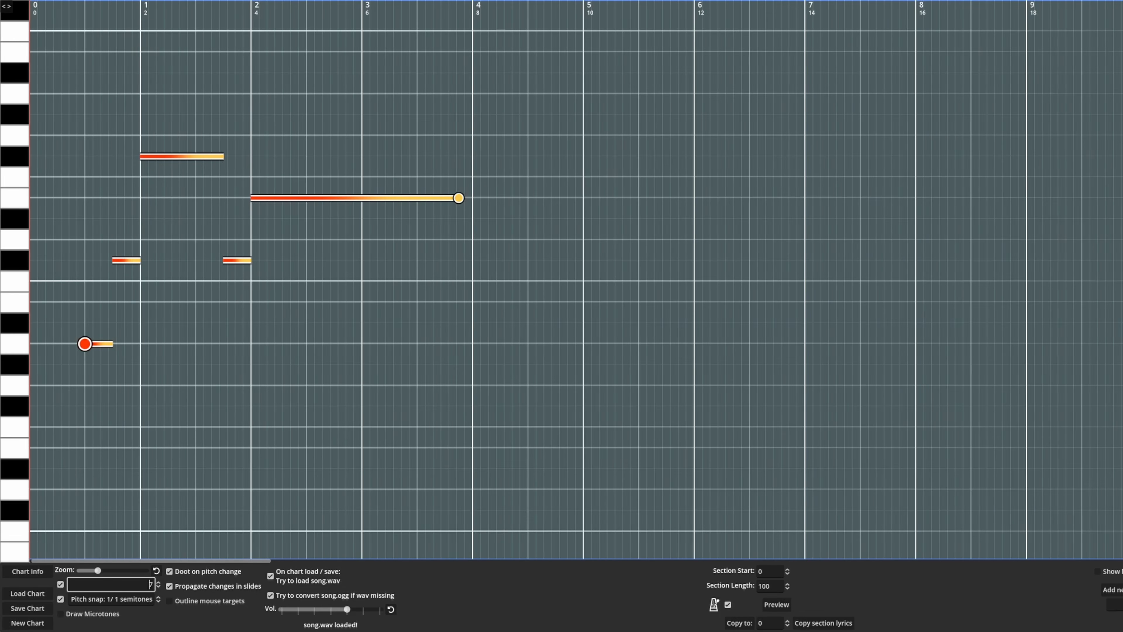
{"action": "scroll", "coordinate": [150, 584], "scroll_direction": "up", "scroll_amount": 1}
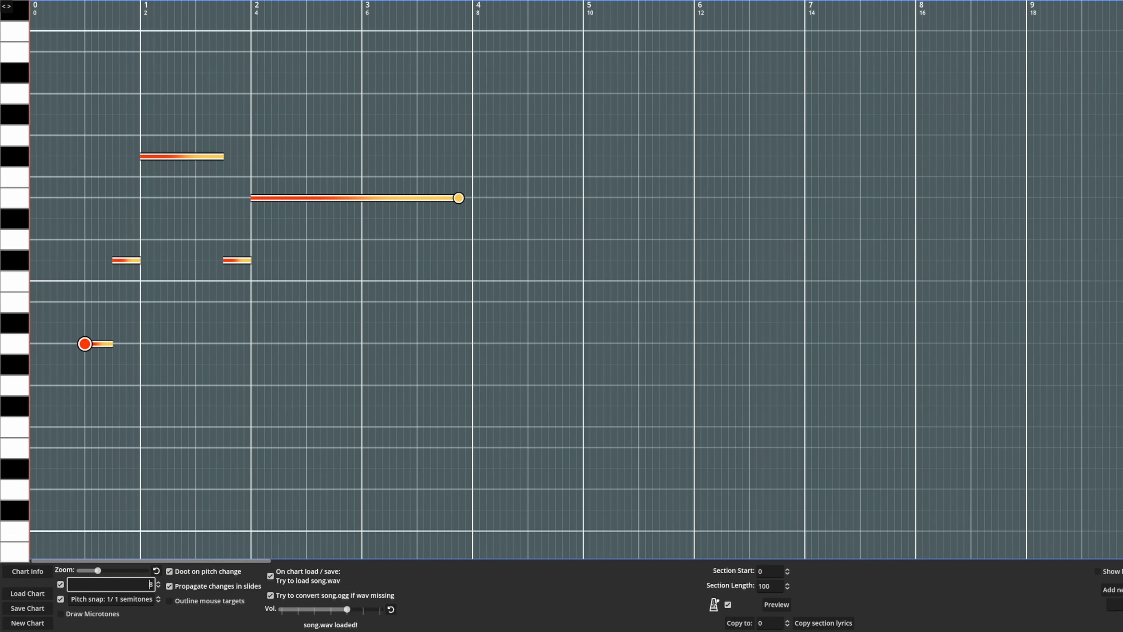
{"action": "left_click_drag", "start_coordinate": [112, 344], "coordinate": [106, 343]}
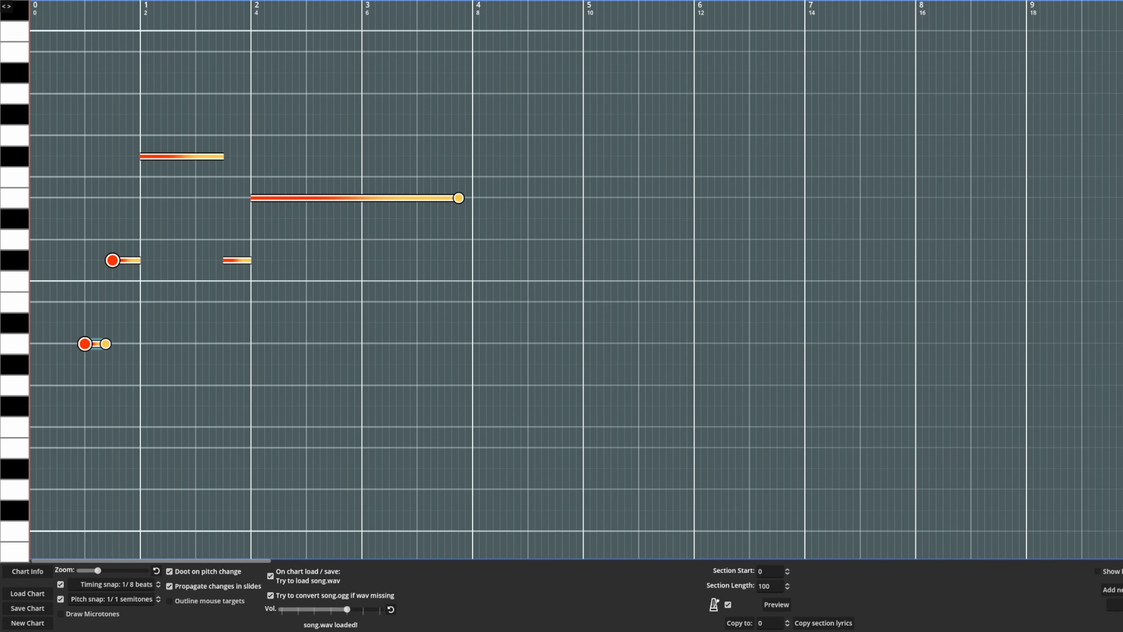
Shorten both C sharp notes and the F sharp note by 1/8 beat each, and preview the section
{"action": "left_click_drag", "start_coordinate": [140, 260], "coordinate": [134, 260]}
{"action": "left_click_drag", "start_coordinate": [224, 156], "coordinate": [216, 156]}
{"action": "left_click_drag", "start_coordinate": [250, 260], "coordinate": [244, 260]}
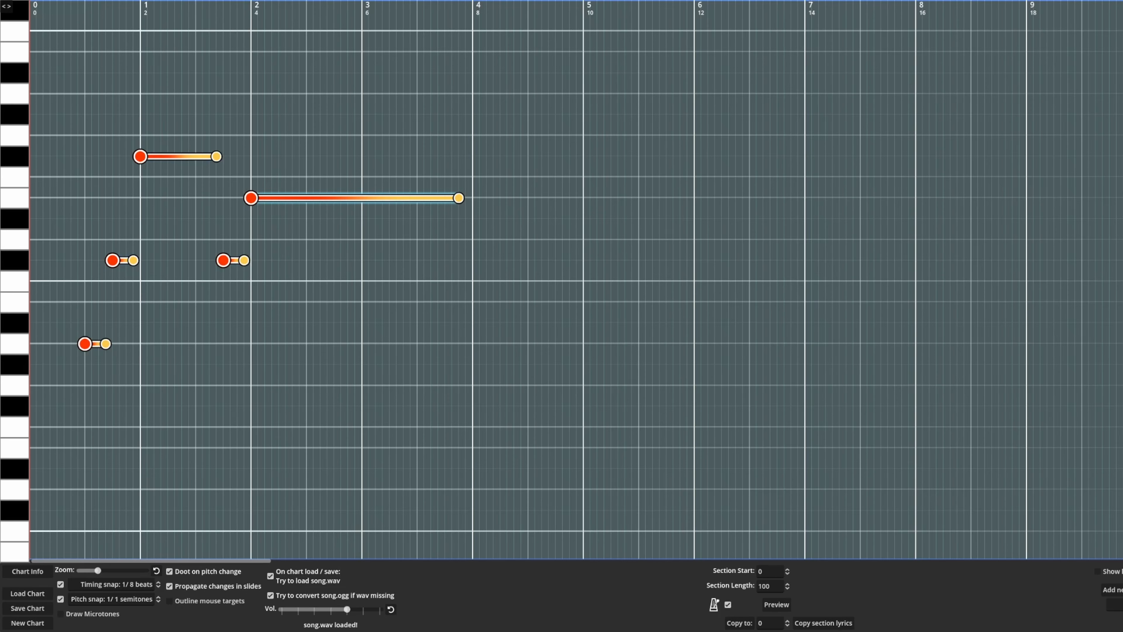
{"action": "left_click", "coordinate": [776, 605]}
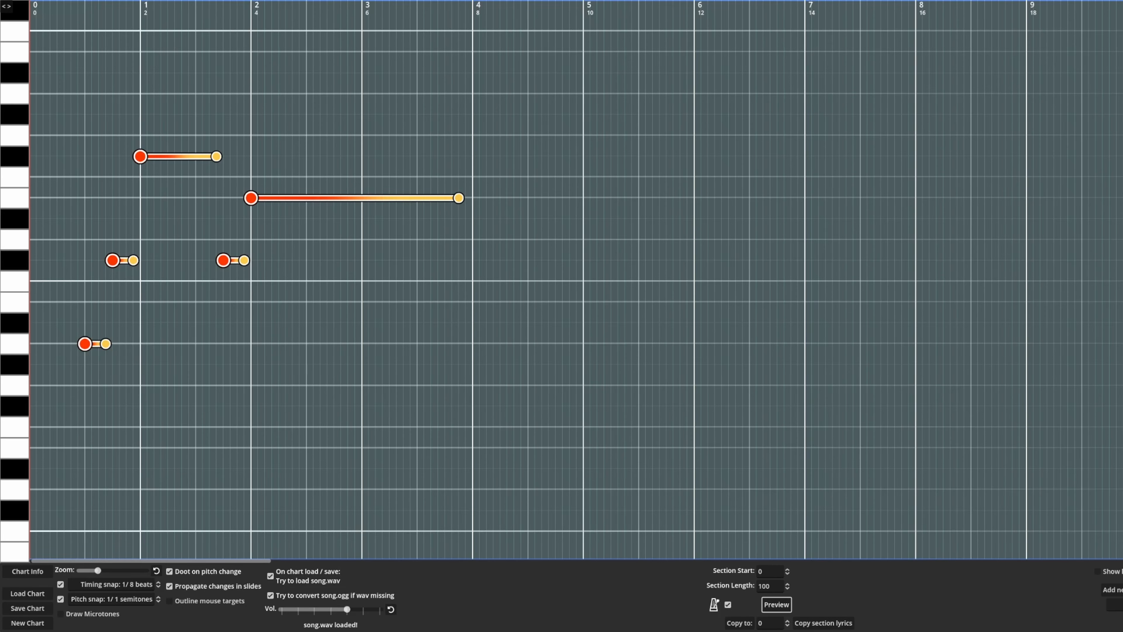
Turn the first four notes into slides ending on C sharp, F sharp, C sharp and E respectively, and preview them
{"action": "left_click_drag", "start_coordinate": [105, 344], "coordinate": [104, 260]}
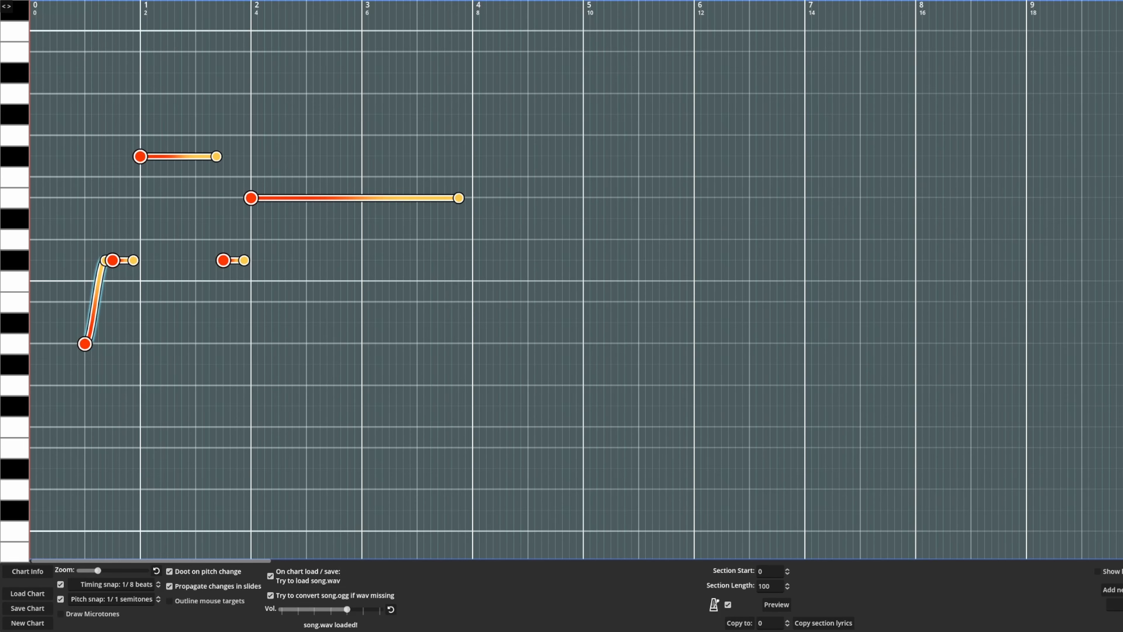
{"action": "left_click_drag", "start_coordinate": [133, 260], "coordinate": [133, 156]}
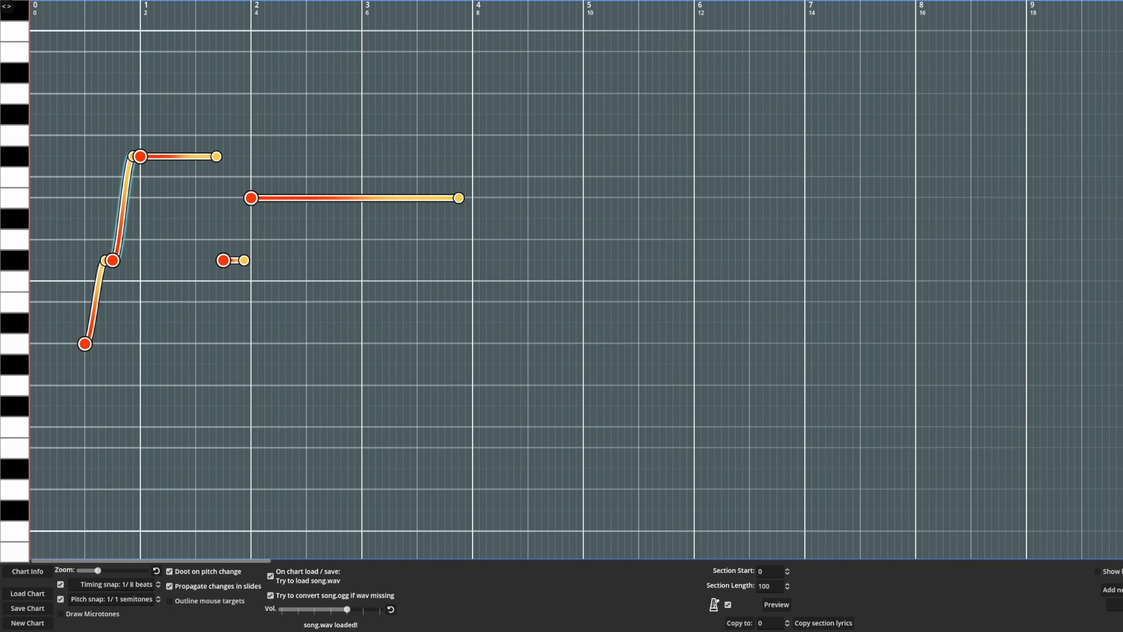
{"action": "left_click_drag", "start_coordinate": [215, 156], "coordinate": [244, 198]}
{"action": "left_click", "coordinate": [777, 604]}
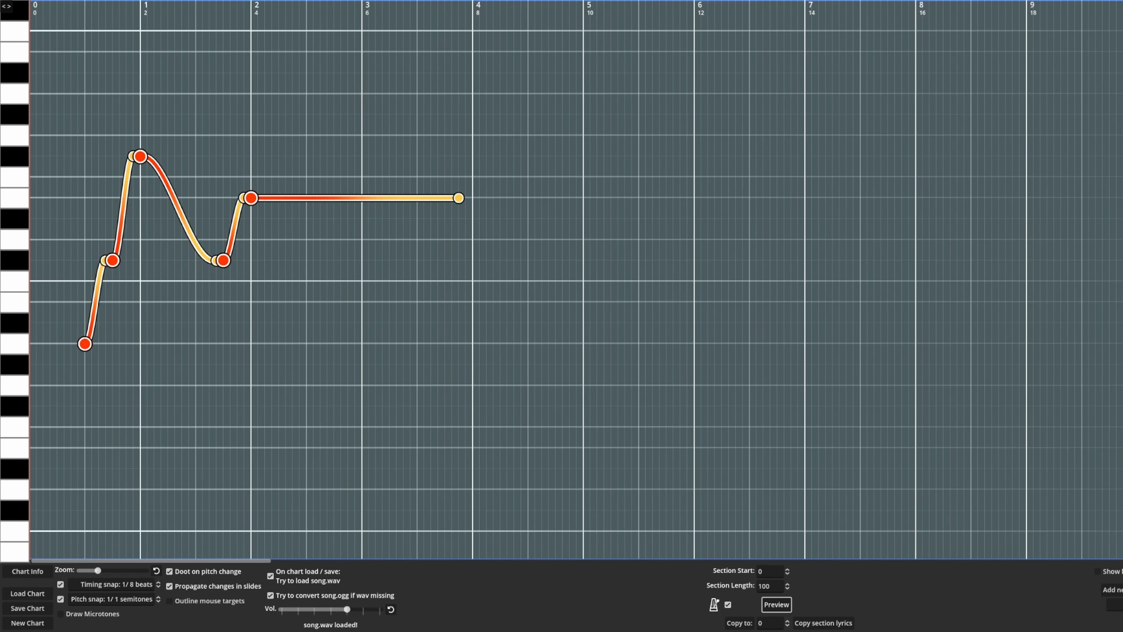
Try holding the first note flat on A before a quick slide up to C sharp, and restore its single smooth slide
{"action": "left_click_drag", "start_coordinate": [98, 570], "coordinate": [145, 570]}
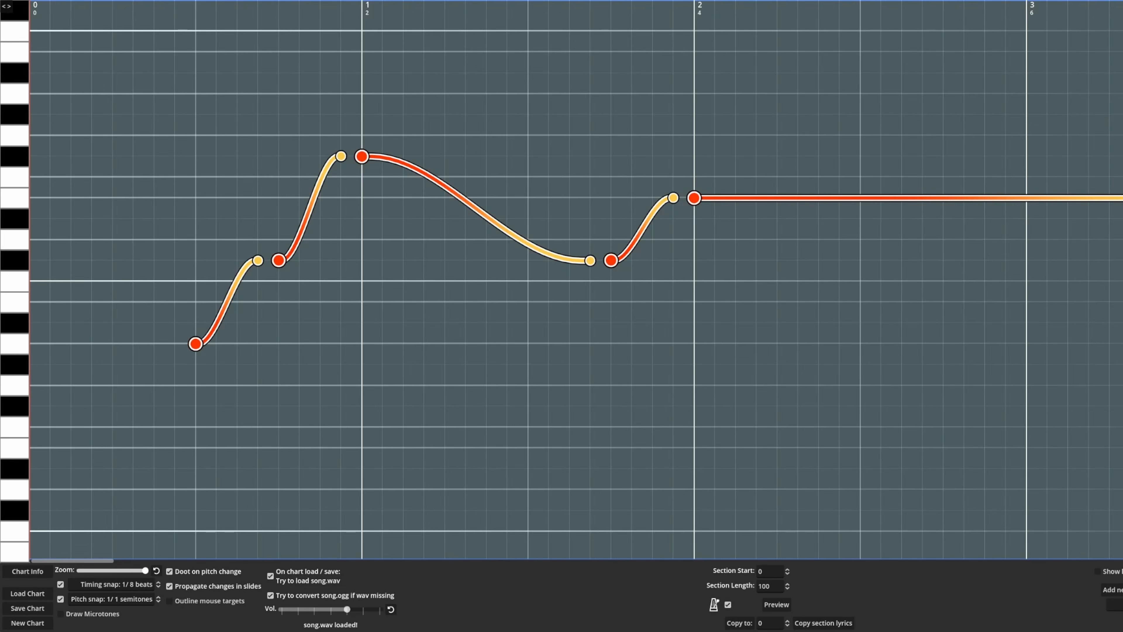
{"action": "left_click_drag", "start_coordinate": [258, 260], "coordinate": [257, 344]}
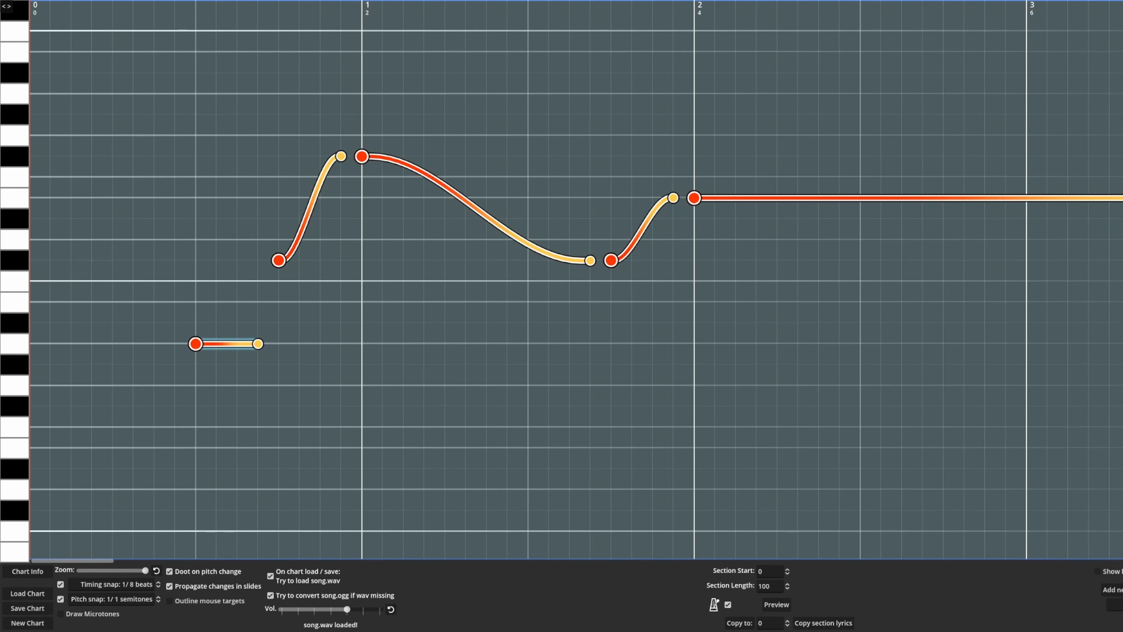
{"action": "left_click_drag", "start_coordinate": [257, 344], "coordinate": [237, 344]}
{"action": "left_click", "coordinate": [242, 343]}
{"action": "left_click_drag", "start_coordinate": [258, 344], "coordinate": [257, 260]}
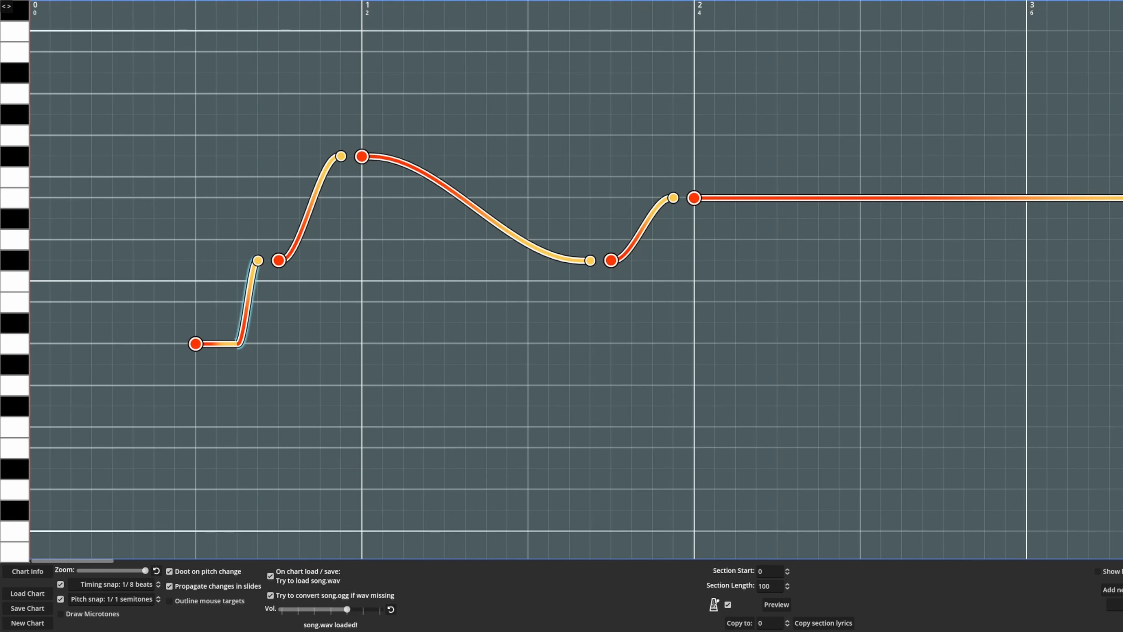
{"action": "scroll", "coordinate": [575, 279], "scroll_direction": "right", "scroll_amount": 3}
{"action": "left_click", "coordinate": [777, 604]}
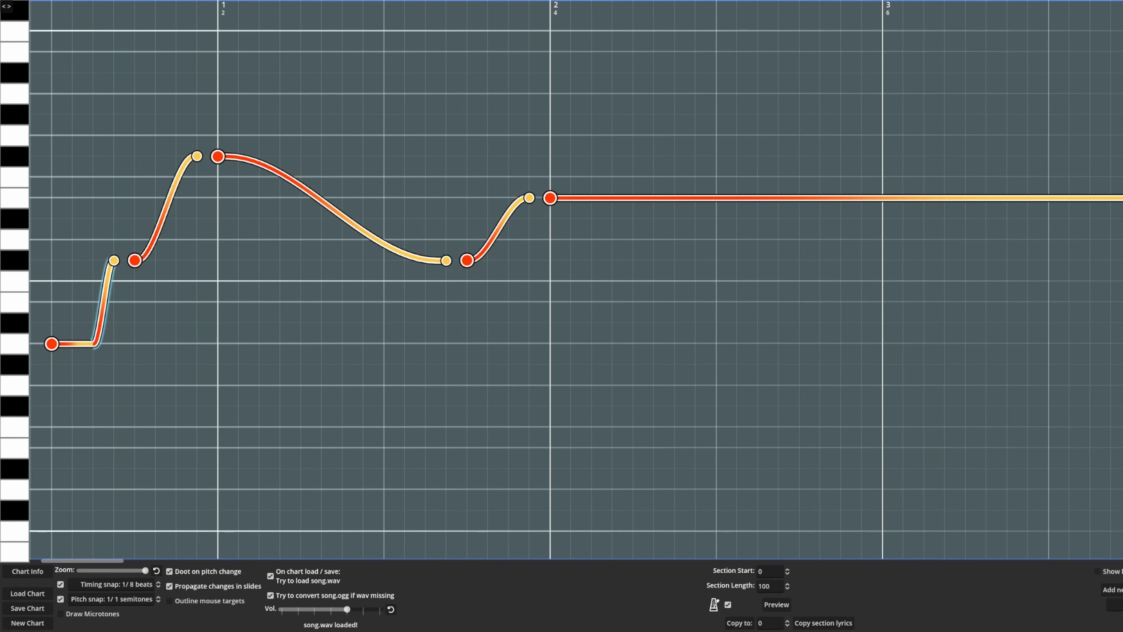
{"action": "left_click_drag", "start_coordinate": [93, 344], "coordinate": [114, 260]}
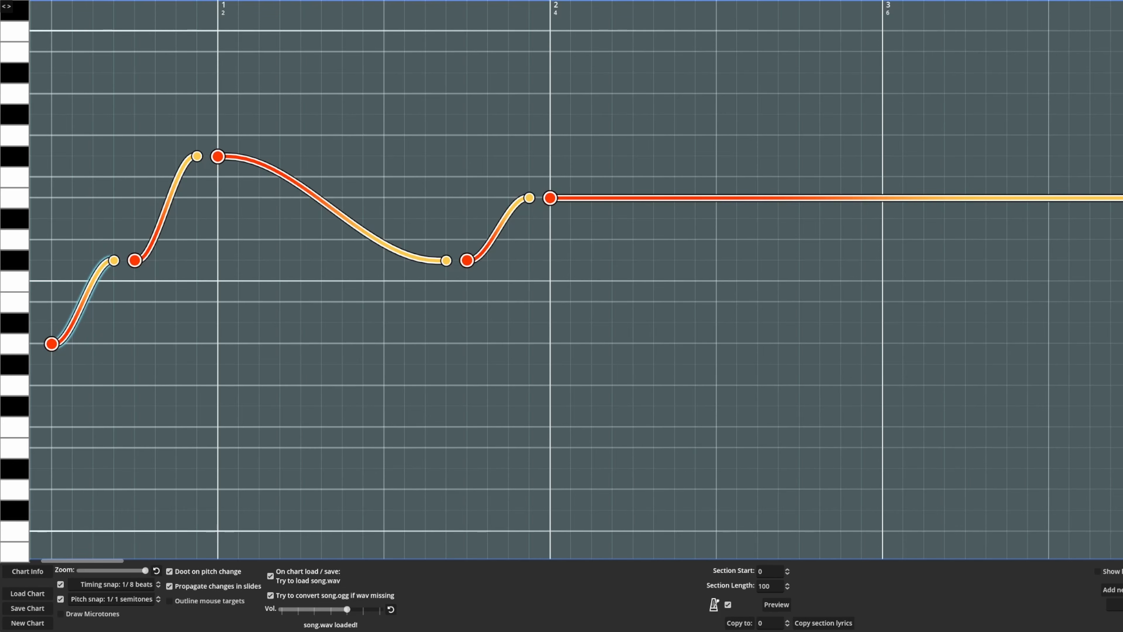
{"action": "key", "text": "space"}
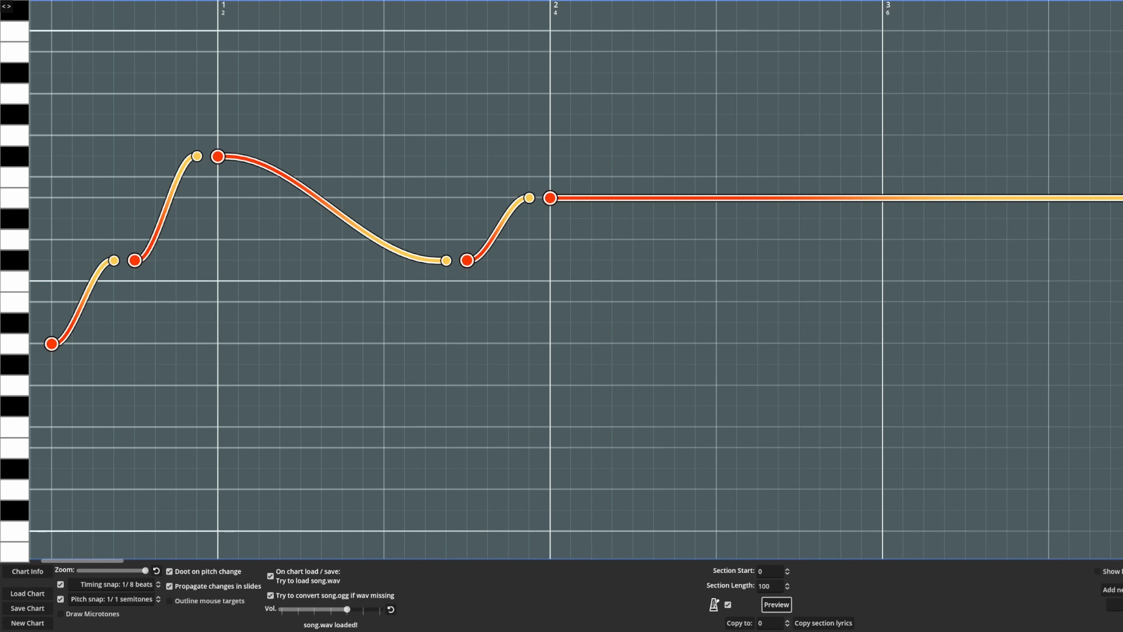
Hold the F sharp note flat until beat 3.25, add a 1/8-beat slide down to C sharp, and preview it
{"action": "left_click_drag", "start_coordinate": [446, 260], "coordinate": [425, 157]}
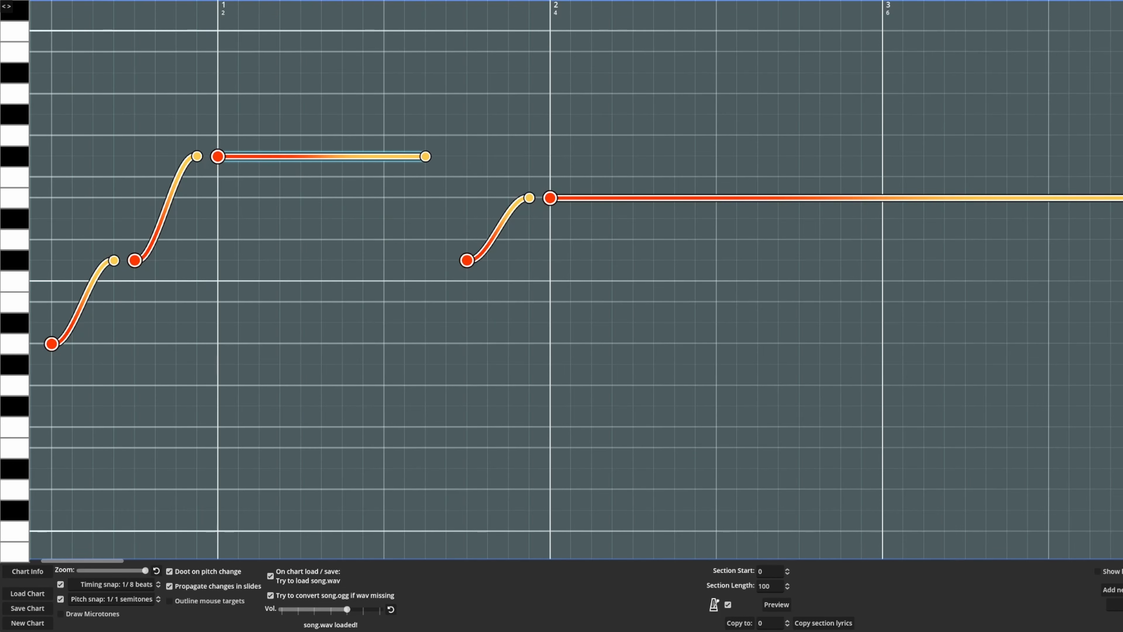
{"action": "left_click", "coordinate": [427, 177]}
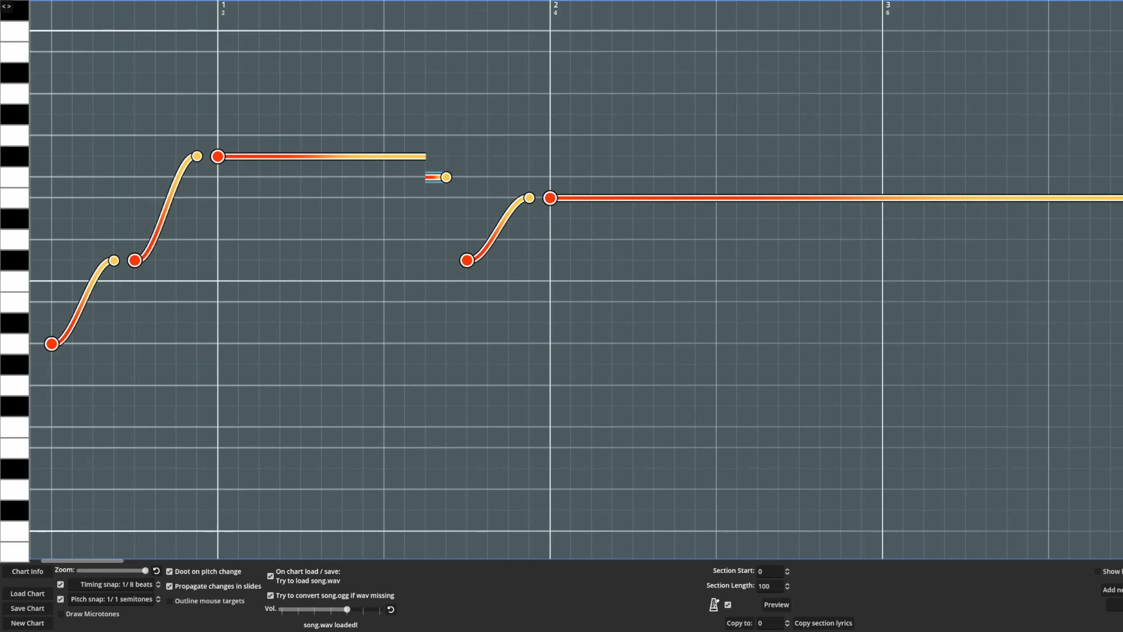
{"action": "left_click_drag", "start_coordinate": [427, 177], "coordinate": [446, 260]}
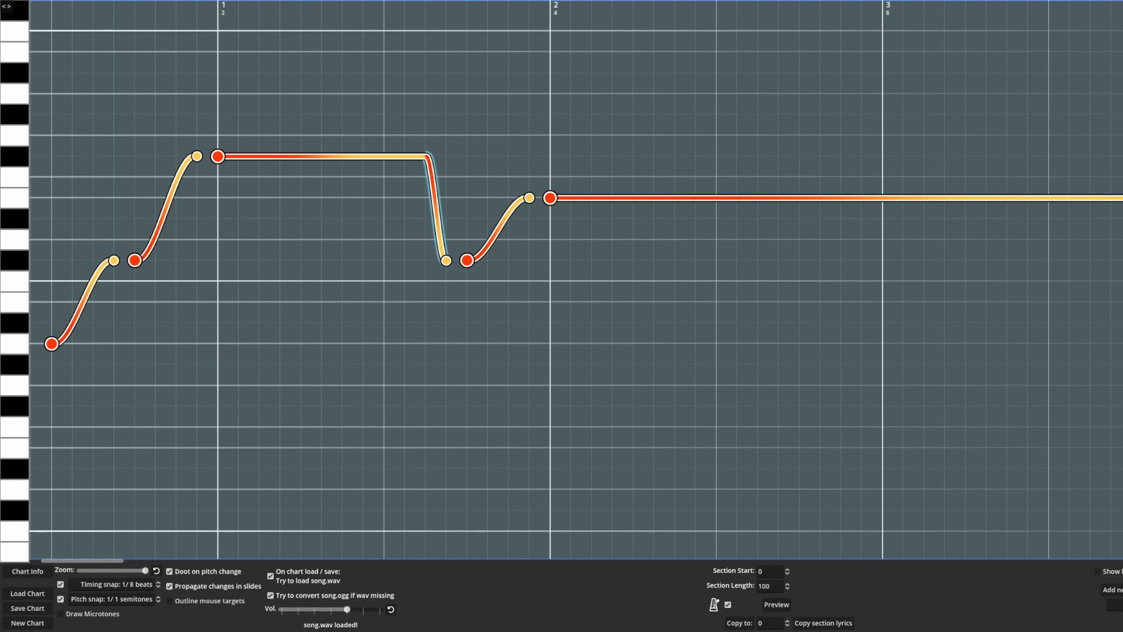
{"action": "left_click", "coordinate": [777, 604]}
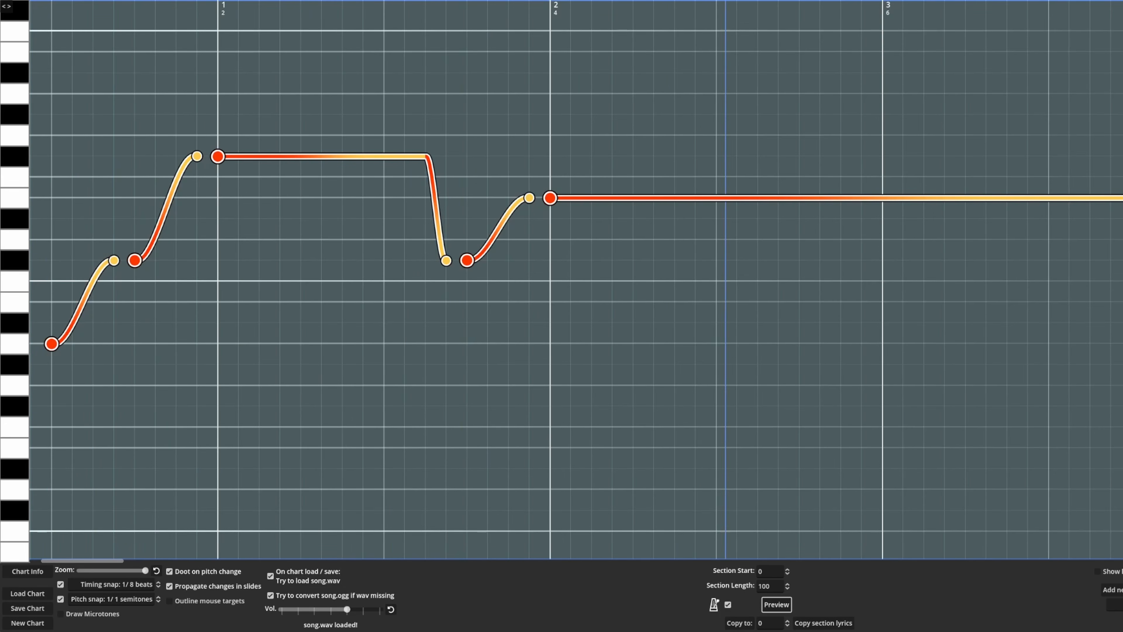
{"action": "left_click", "coordinate": [777, 604]}
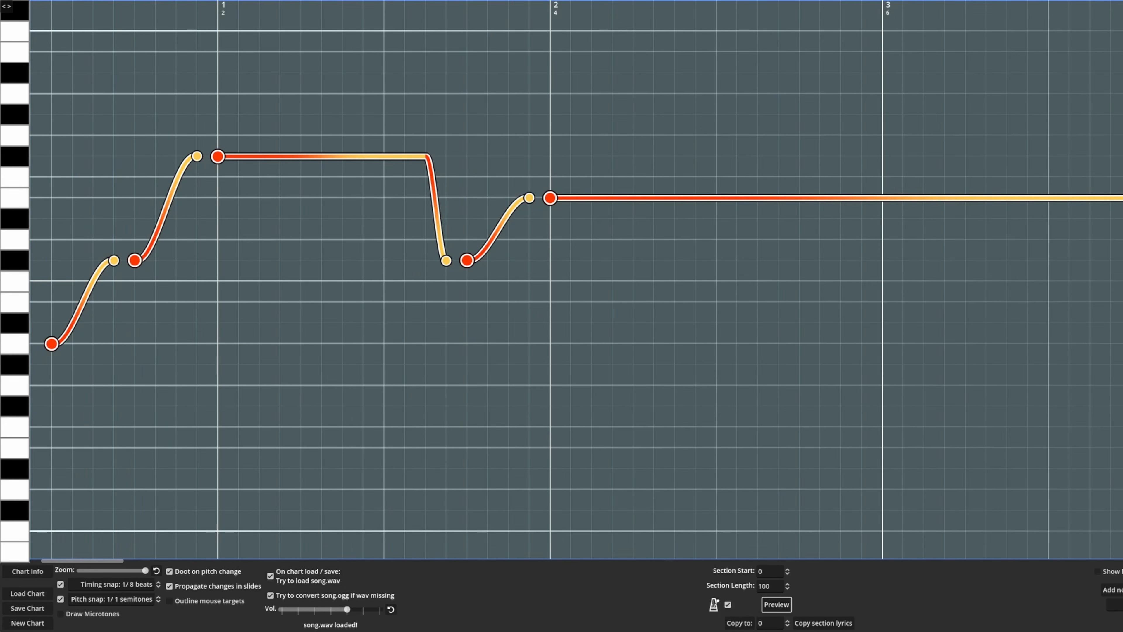
Move the start of the F sharp to C sharp slide to beat 3.125, keeping its end at beat 3.375
{"action": "left_click", "coordinate": [446, 260]}
{"action": "left_click_drag", "start_coordinate": [425, 156], "coordinate": [404, 156]}
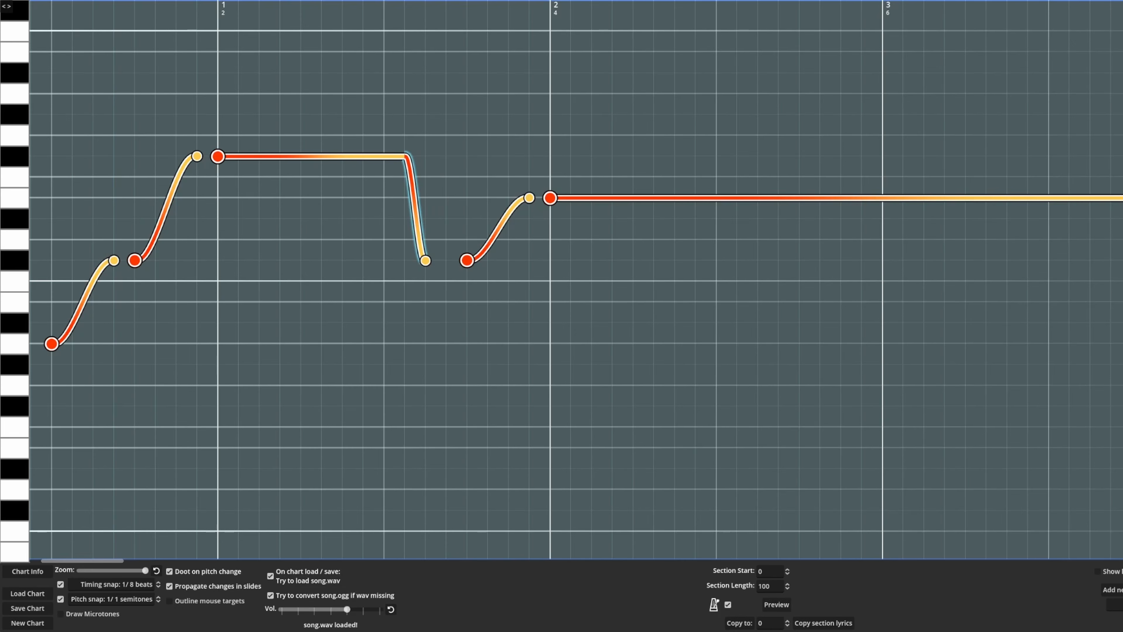
{"action": "left_click_drag", "start_coordinate": [426, 260], "coordinate": [446, 260]}
In the chart info, set the title to "Parinormal" and both the genre and description to "pop"
{"action": "left_click", "coordinate": [28, 571]}
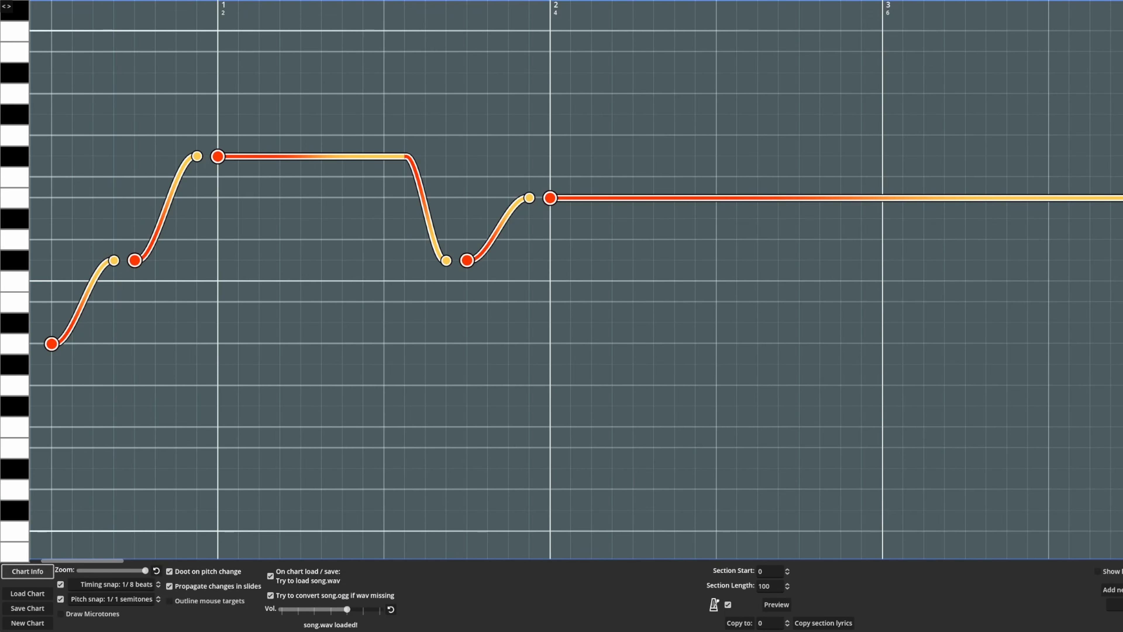
{"action": "left_click", "coordinate": [27, 571]}
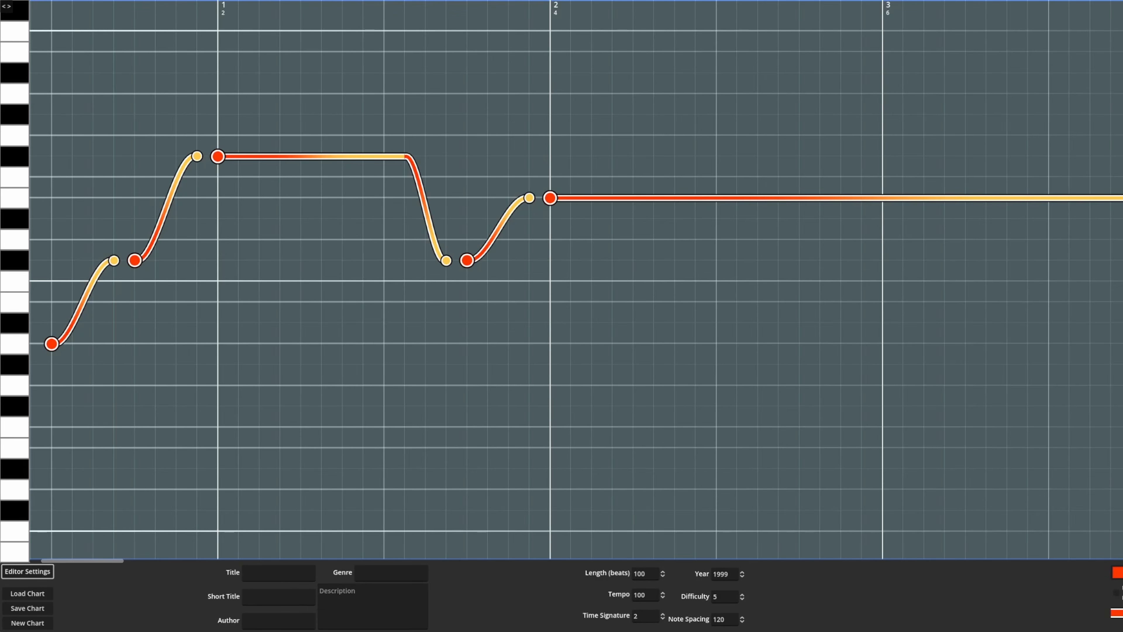
{"action": "left_click", "coordinate": [278, 573]}
{"action": "type", "text": "Parinormal"}
{"action": "left_click", "coordinate": [391, 573]}
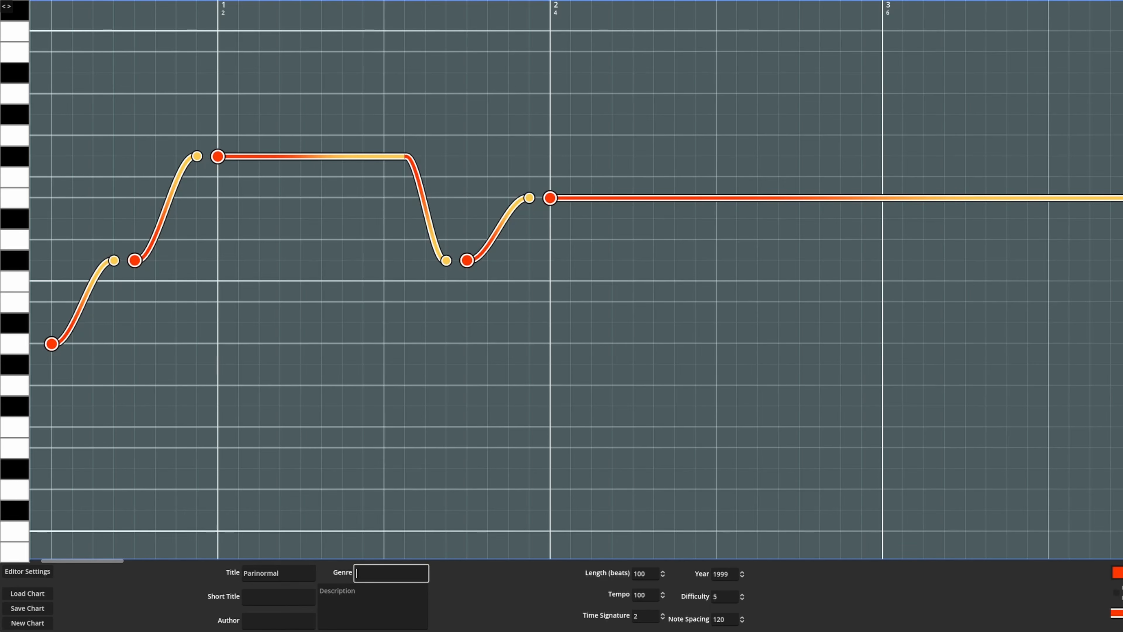
{"action": "type", "text": "pop"}
{"action": "left_click", "coordinate": [373, 605]}
{"action": "type", "text": "pop"}
Set the short title to "paironrmak", enter the author's name, and save the chart
{"action": "left_click", "coordinate": [278, 596]}
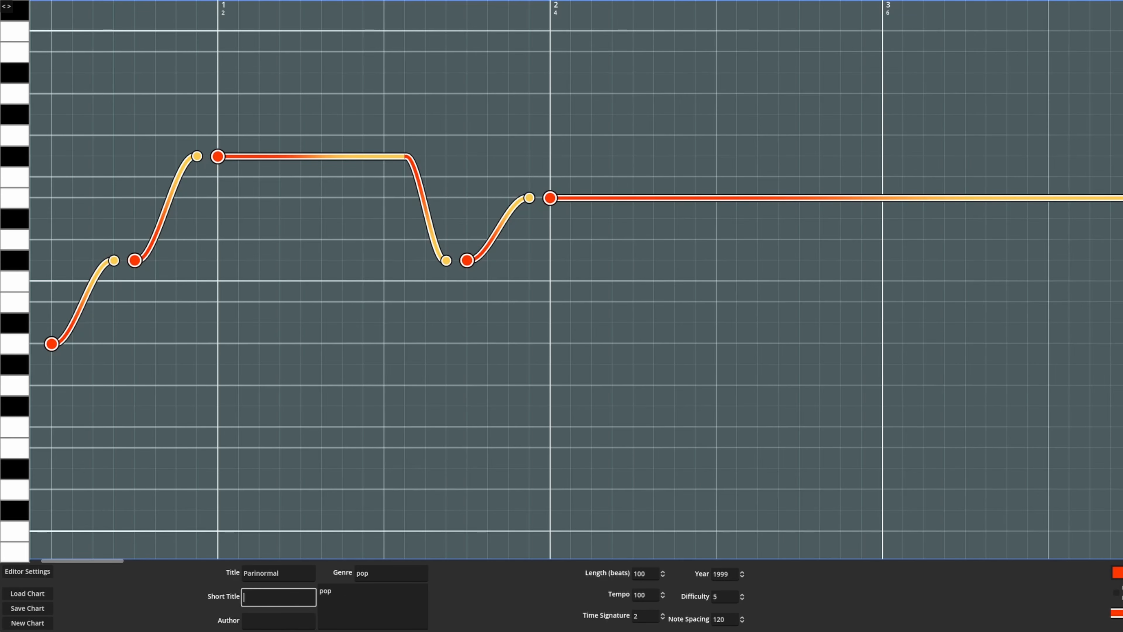
{"action": "type", "text": "paironrmak"}
{"action": "left_click", "coordinate": [278, 620]}
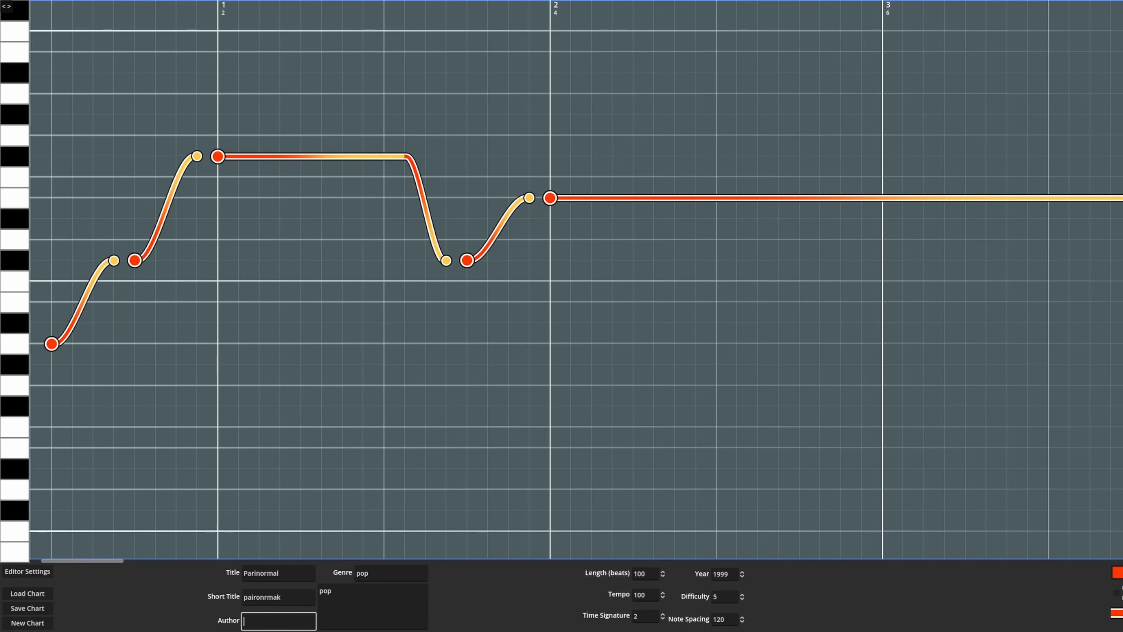
{"action": "type", "text": "TonyBamBon"}
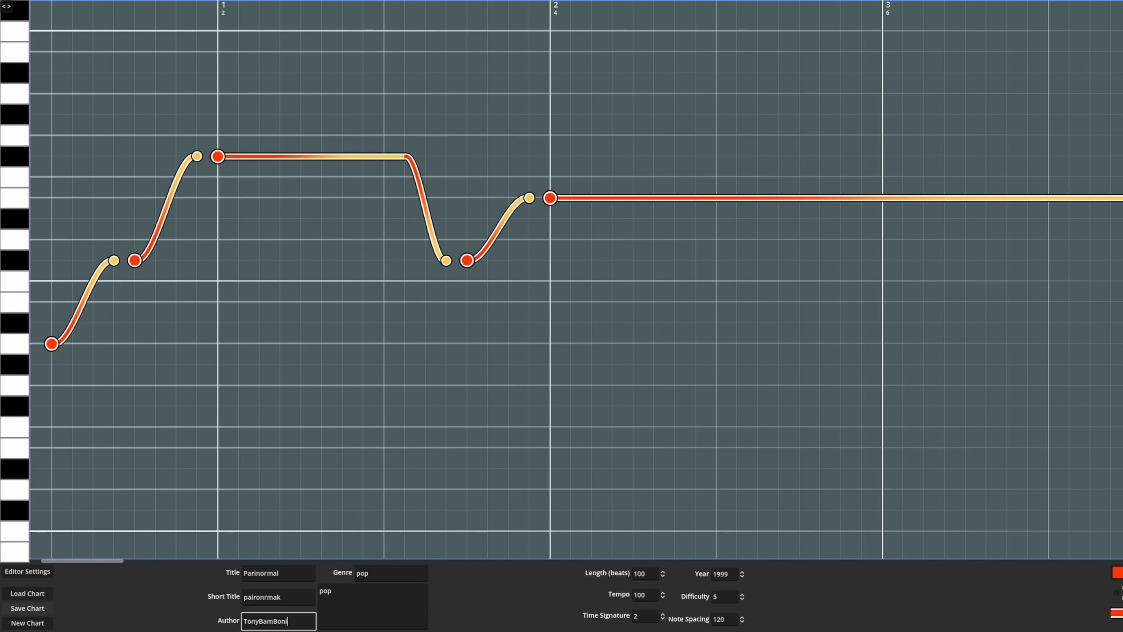
{"action": "left_click", "coordinate": [27, 608]}
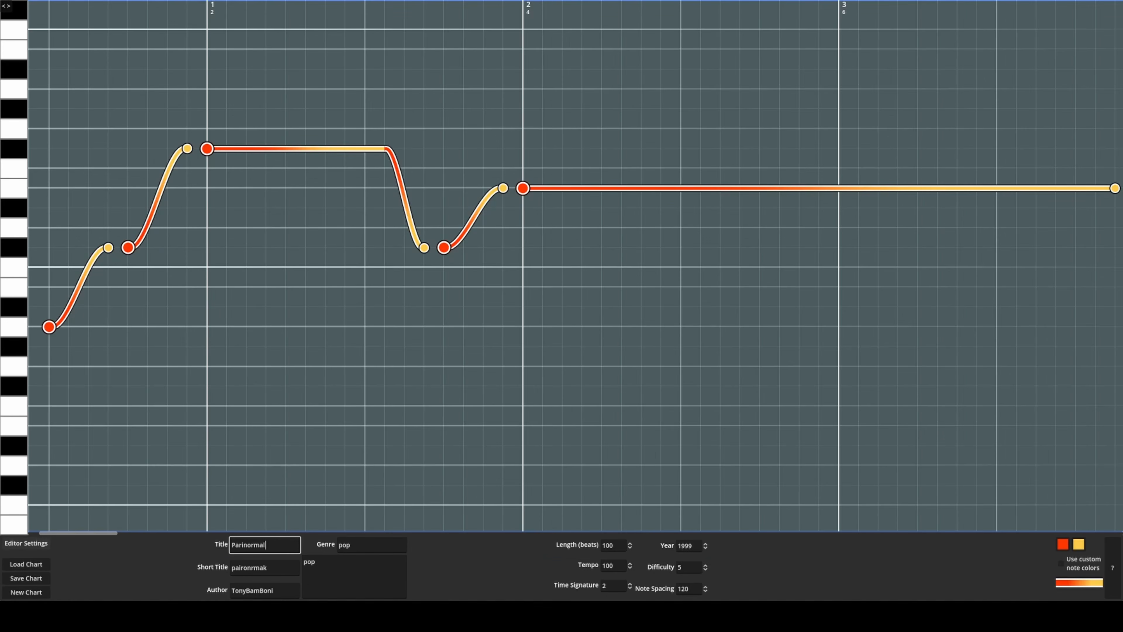
{"action": "left_click", "coordinate": [26, 543]}
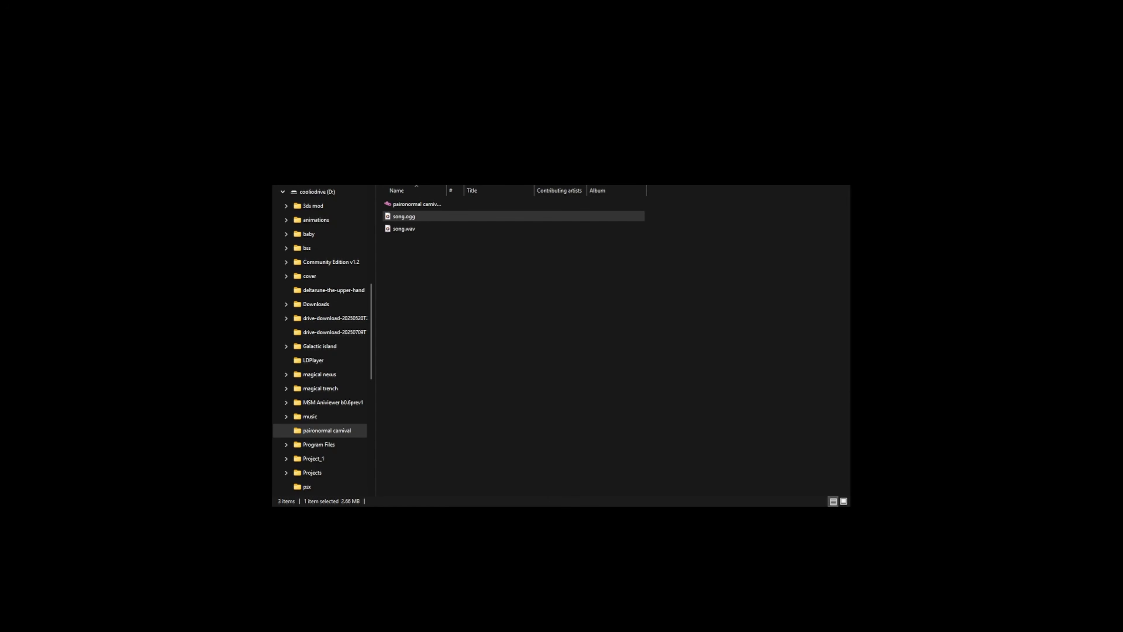
Switch to the paironormal carnival folder in File Explorer and rename song.ogg to "paironormal carnival.ogg", matching the .tmb chart's name
{"action": "left_click", "coordinate": [605, 495]}
{"action": "double_click", "coordinate": [434, 217]}
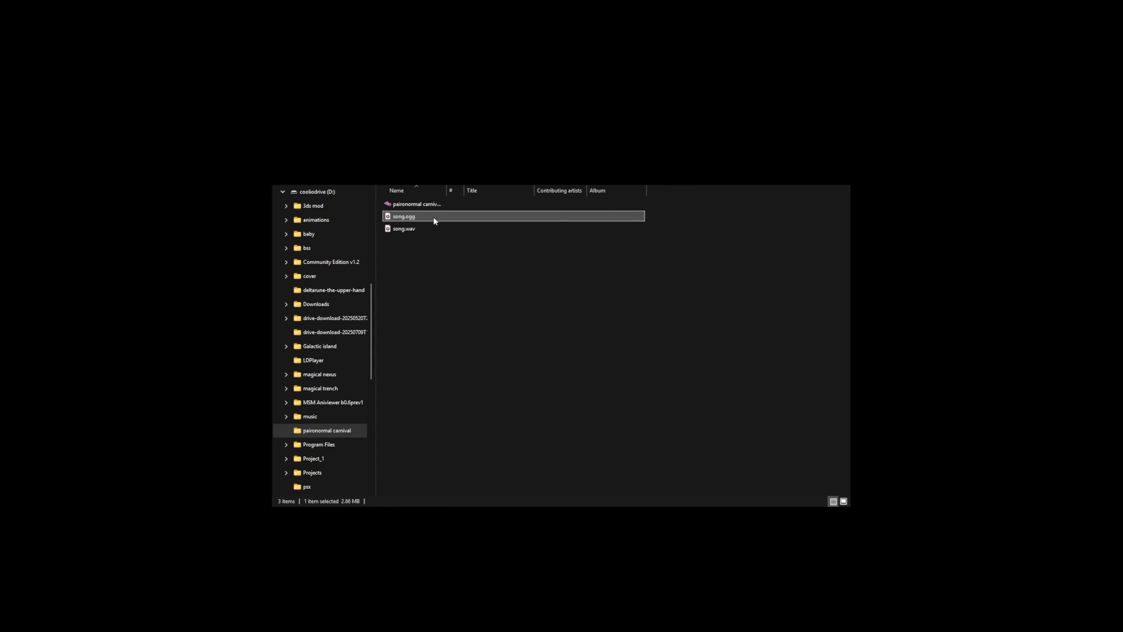
{"action": "left_click", "coordinate": [455, 204]}
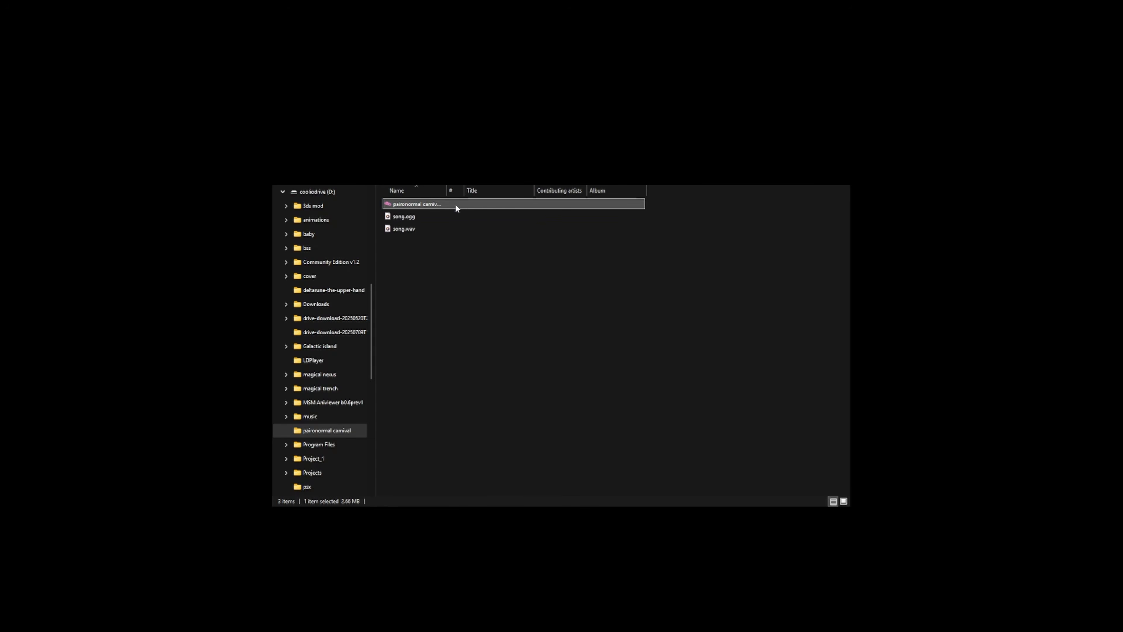
{"action": "left_click", "coordinate": [455, 204]}
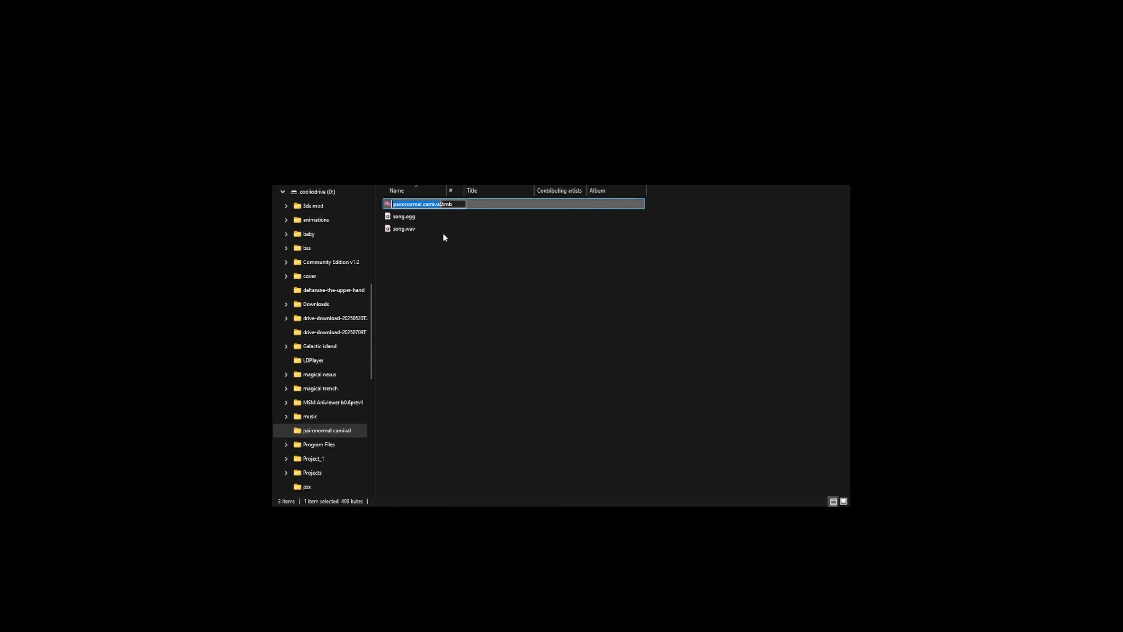
{"action": "left_click", "coordinate": [443, 216]}
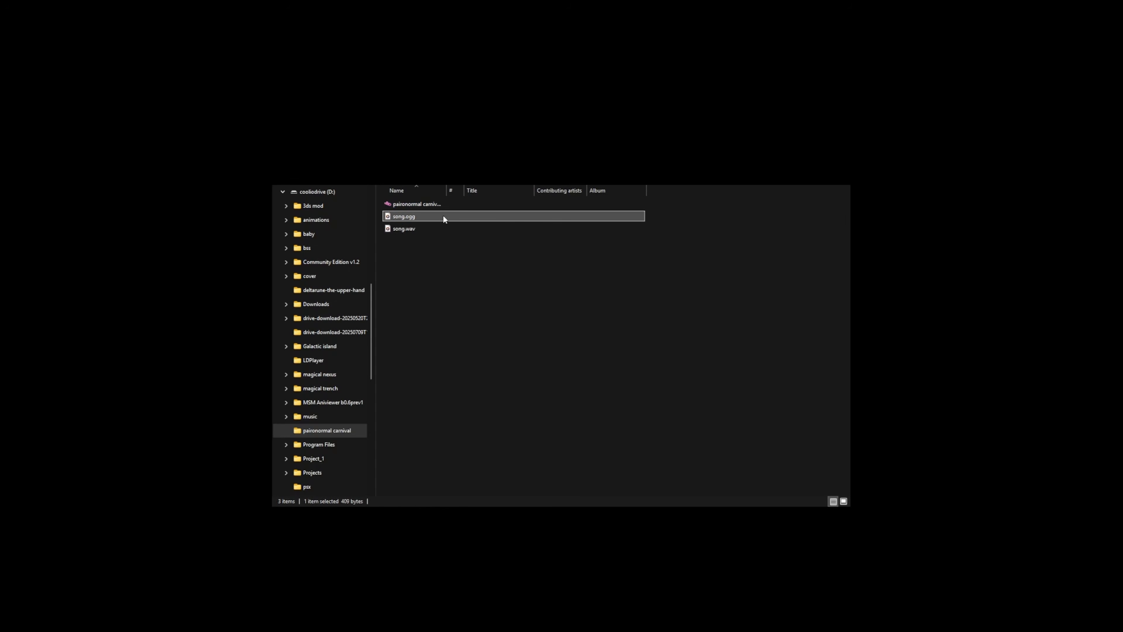
{"action": "left_click", "coordinate": [443, 216]}
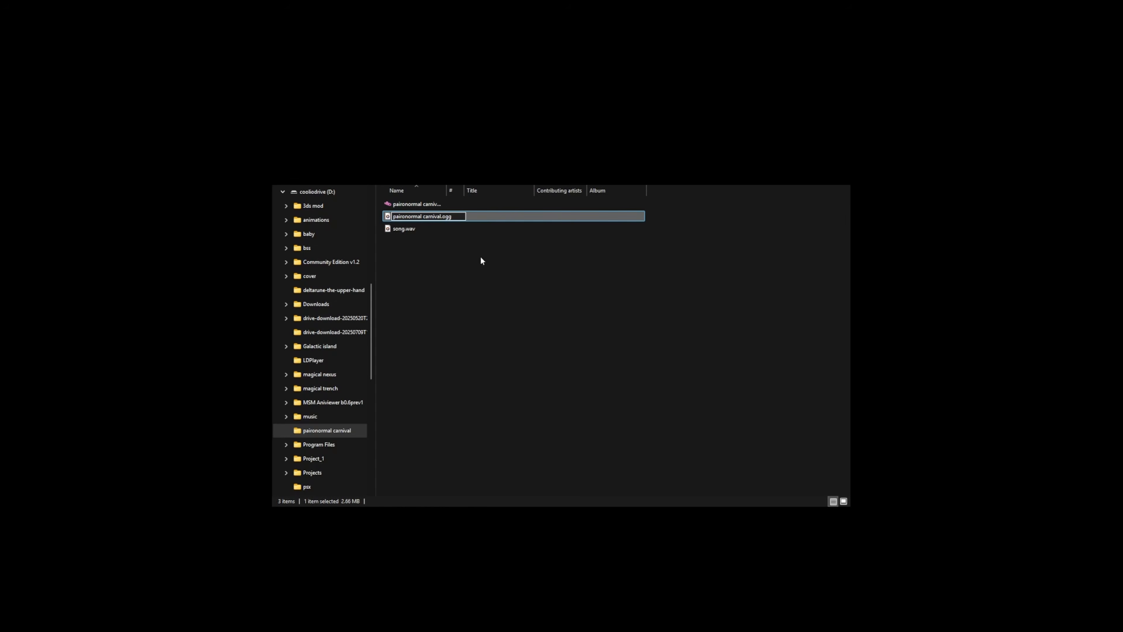
{"action": "key", "text": "Return"}
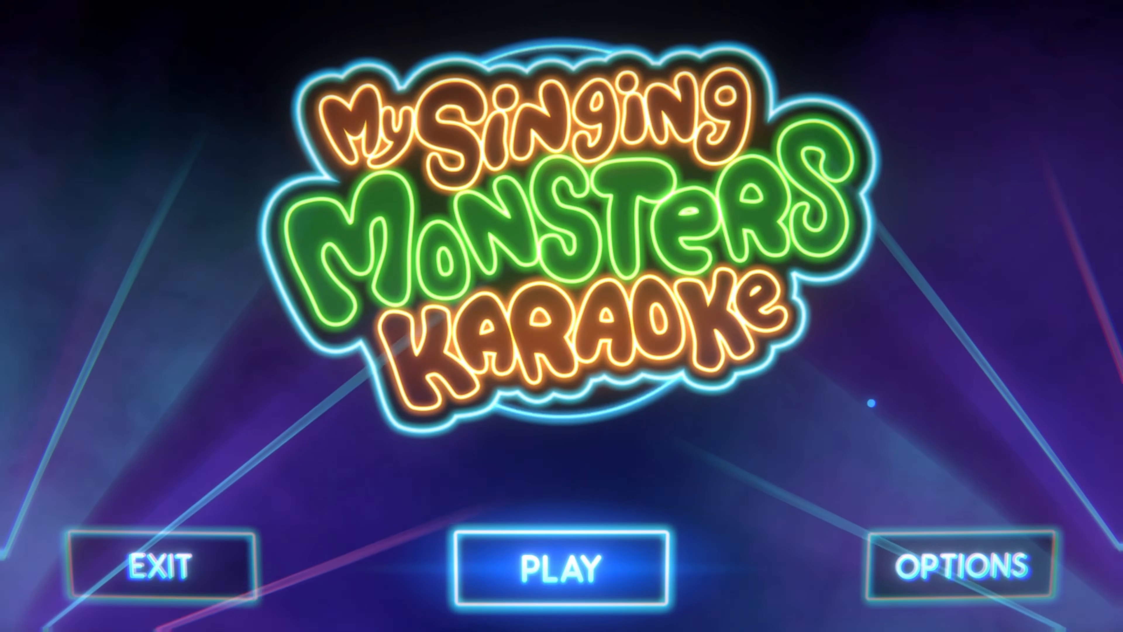
Switch to My Singing Monsters Karaoke and choose the custom song Parinormal
{"action": "left_click", "coordinate": [562, 568]}
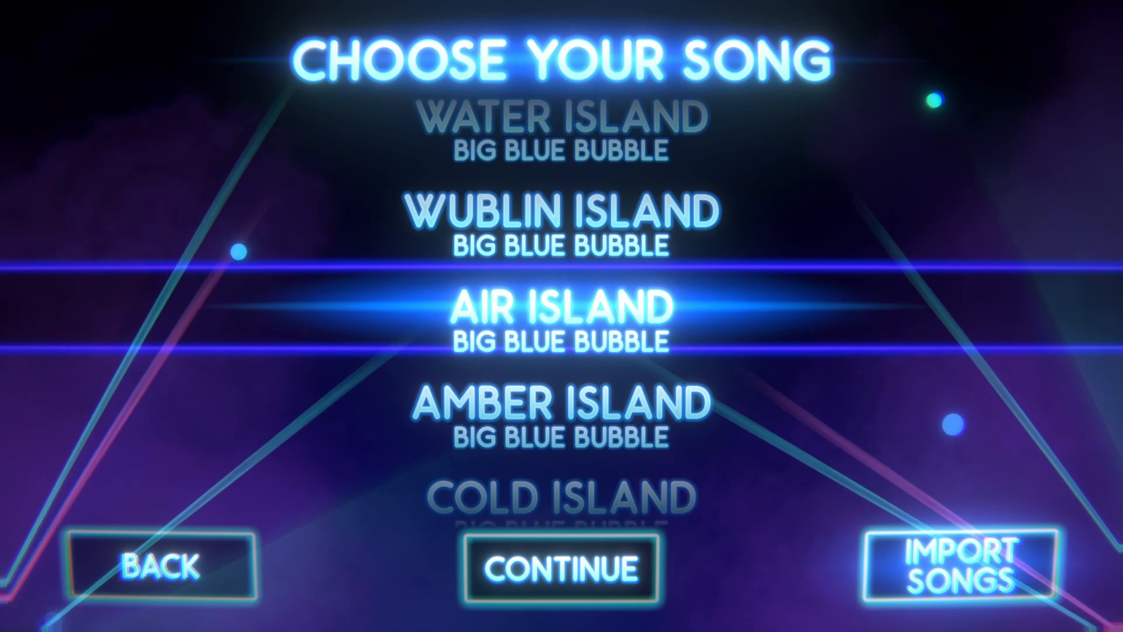
{"action": "scroll", "coordinate": [561, 310], "scroll_direction": "down", "scroll_amount": 7}
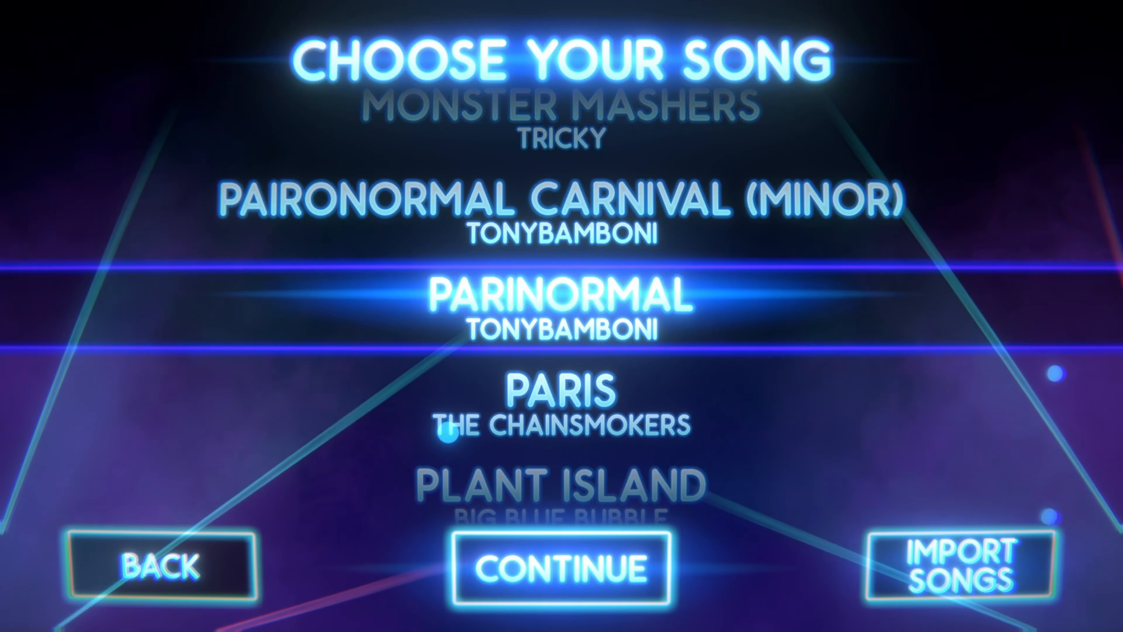
{"action": "left_click", "coordinate": [561, 569]}
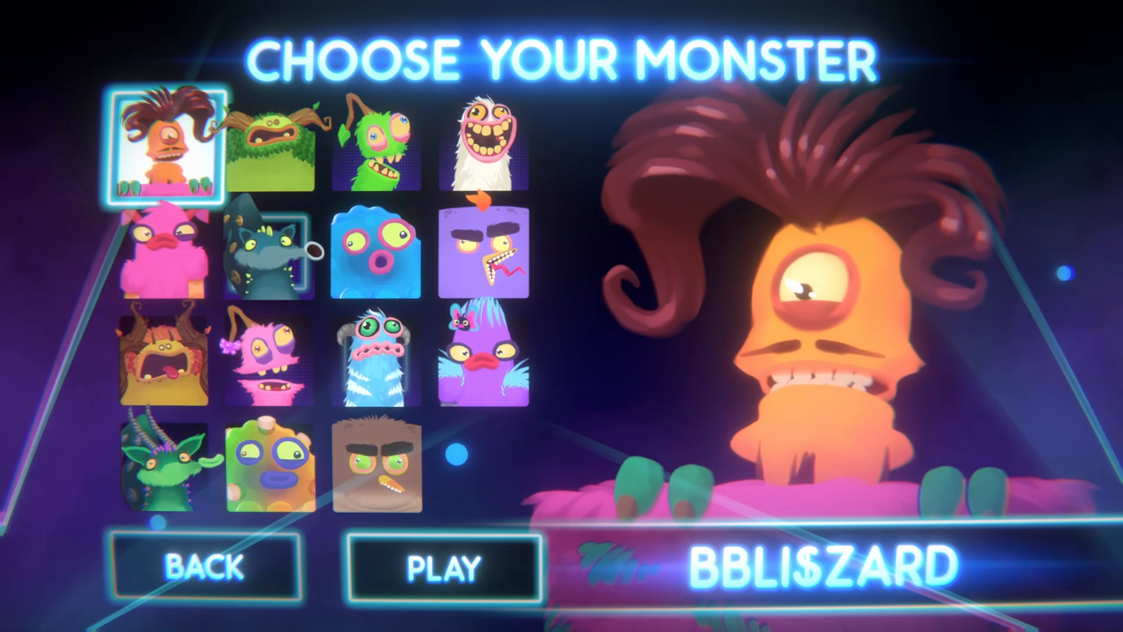
Play the song with the monster Sox and continue past the results to the song list
{"action": "left_click", "coordinate": [270, 253]}
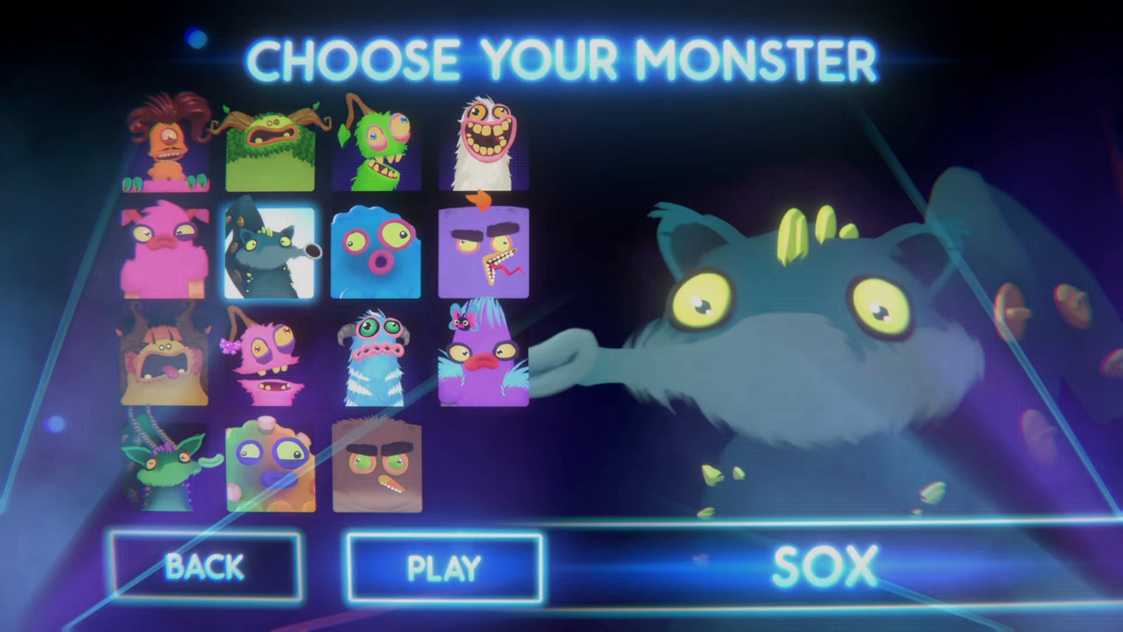
{"action": "left_click", "coordinate": [445, 569]}
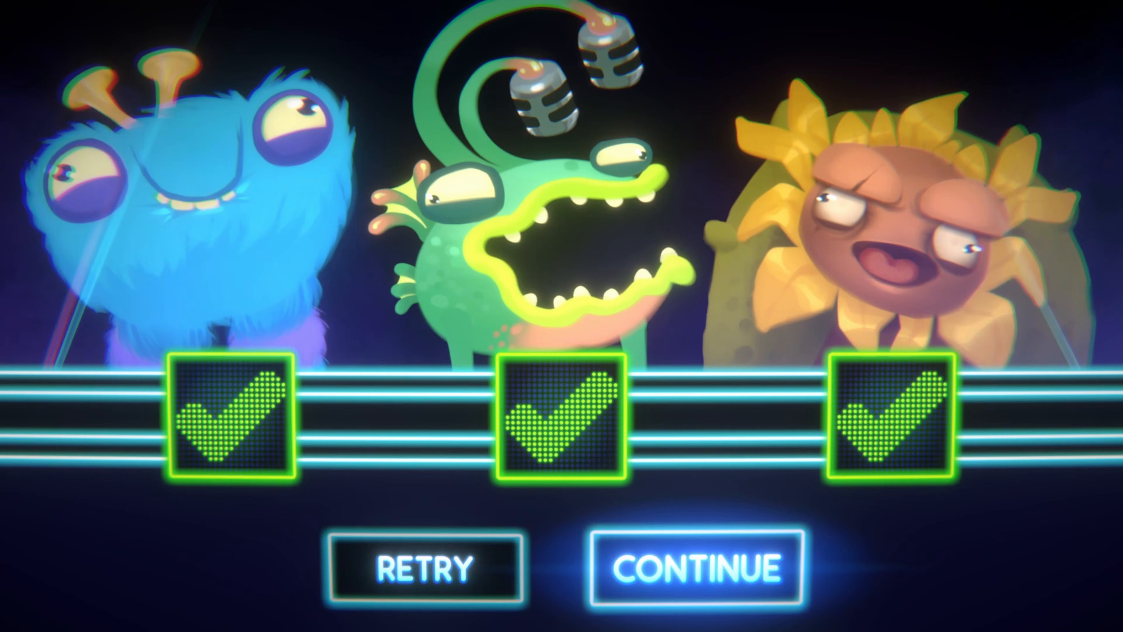
{"action": "key", "text": "Return"}
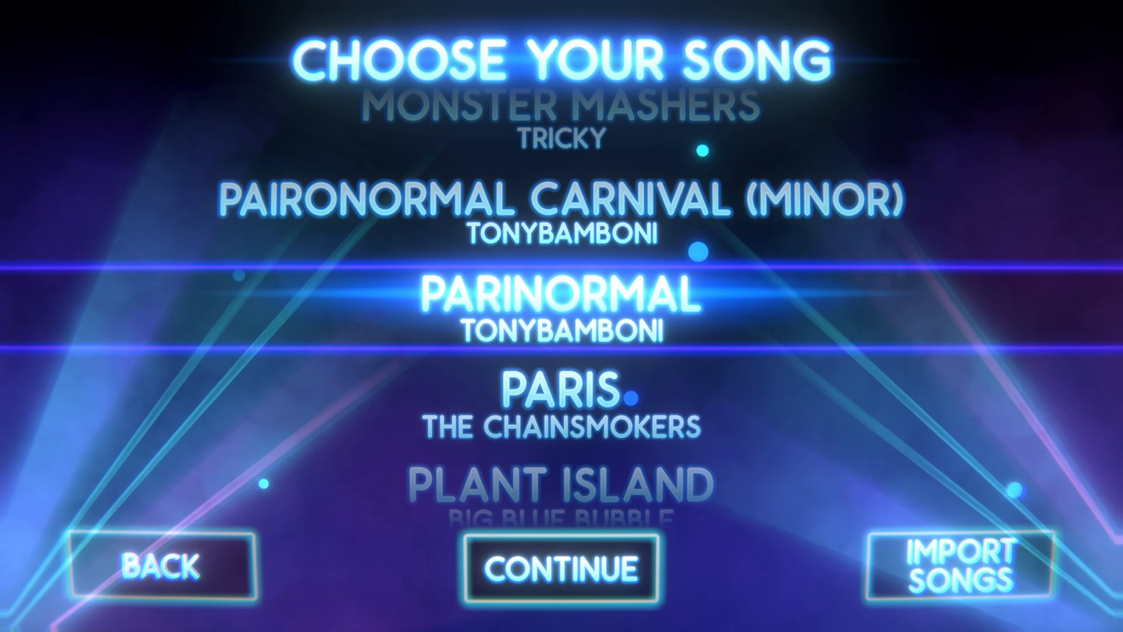